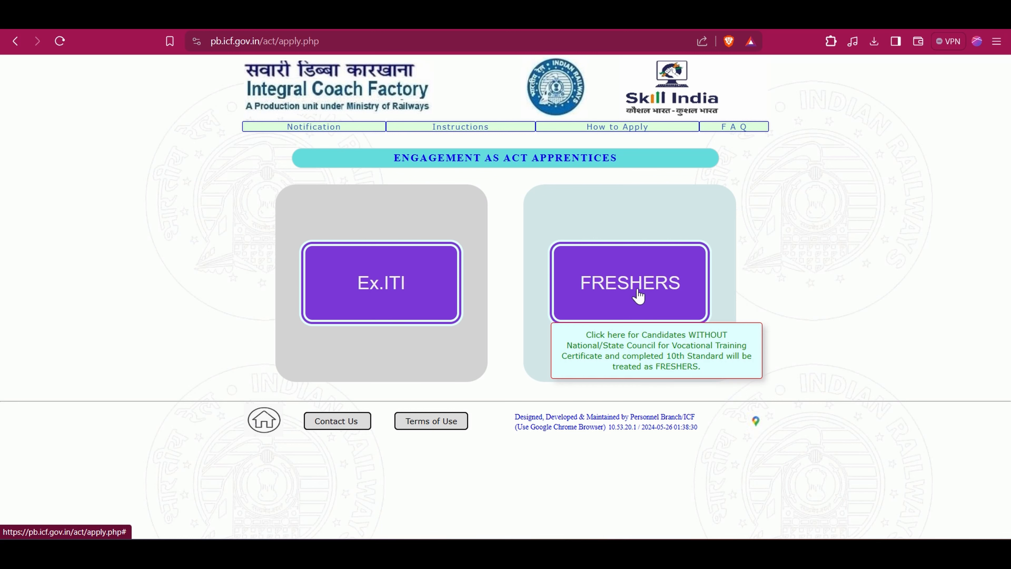
- Start the application as a fresher candidate and choose Indian as the nationality
click(636, 283)
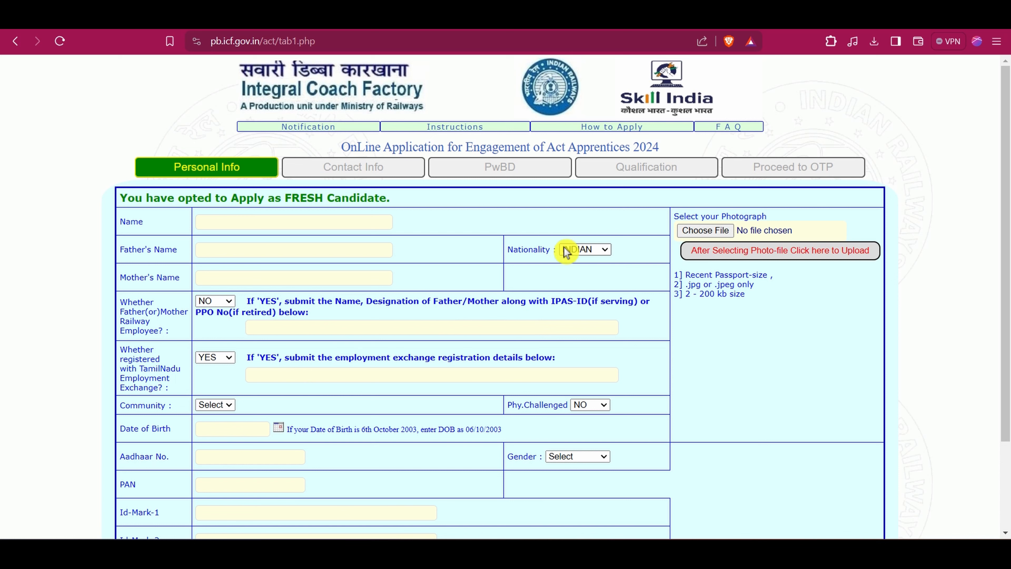
click(232, 226)
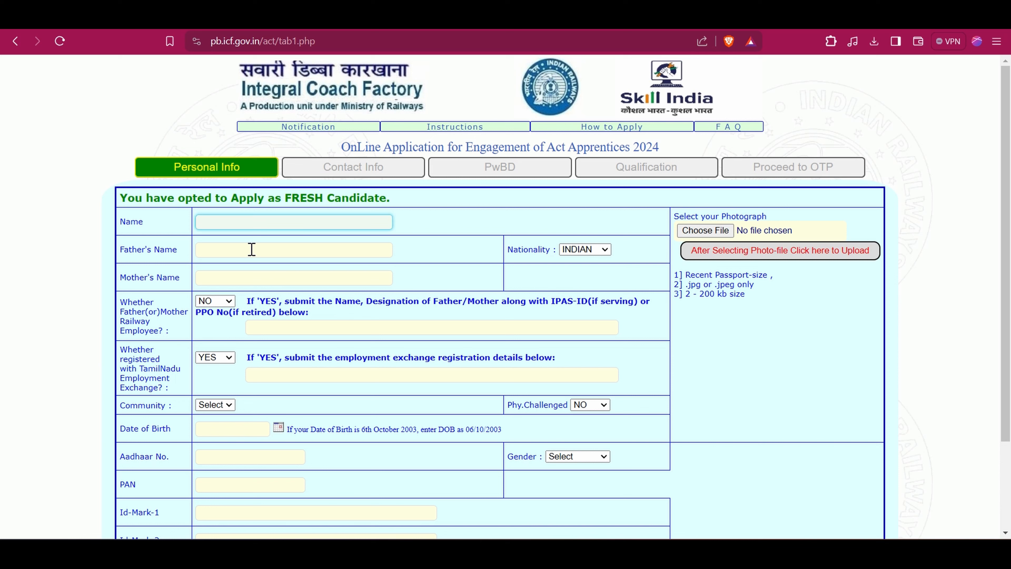
click(243, 251)
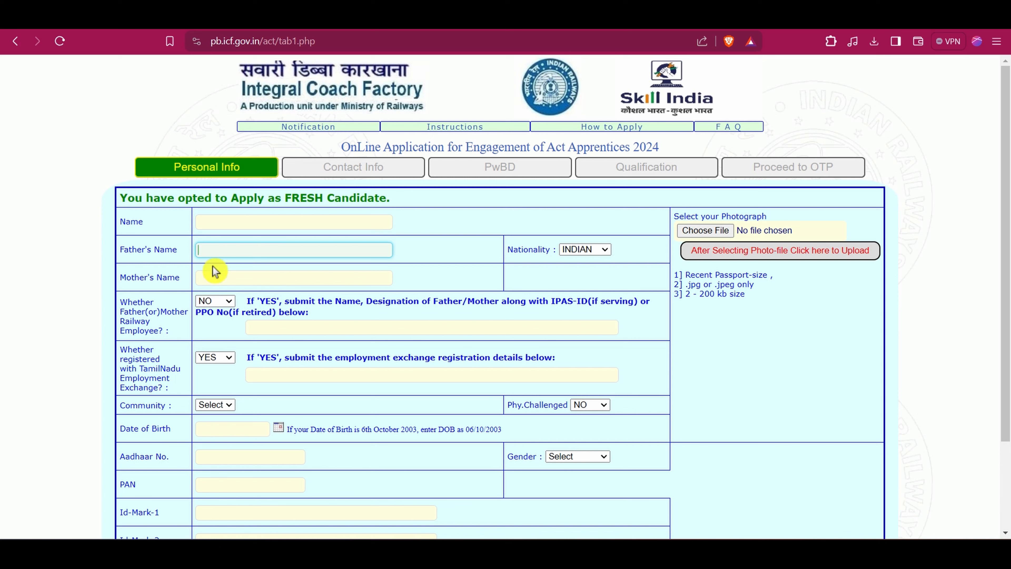
click(231, 279)
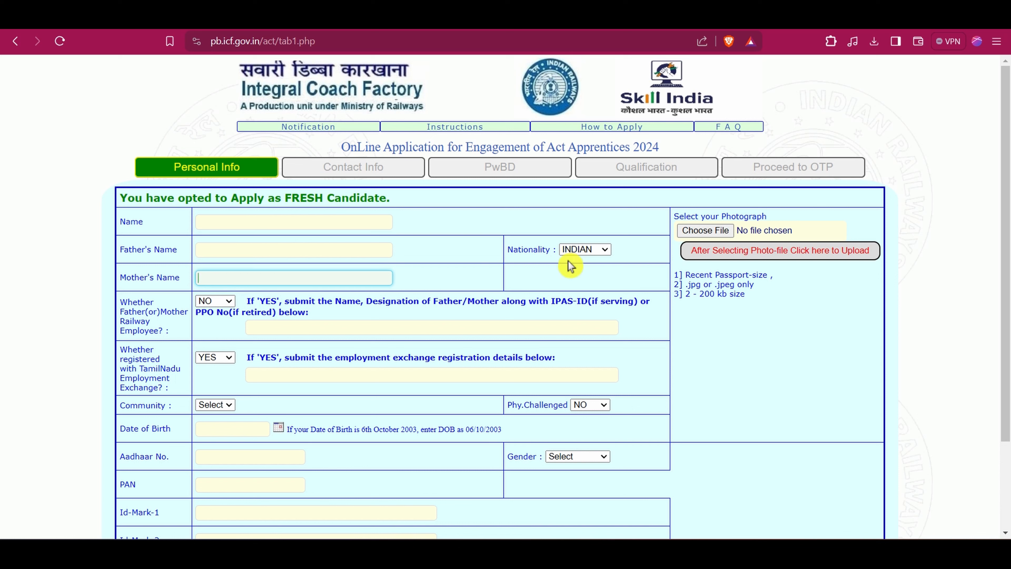
click(602, 251)
click(594, 275)
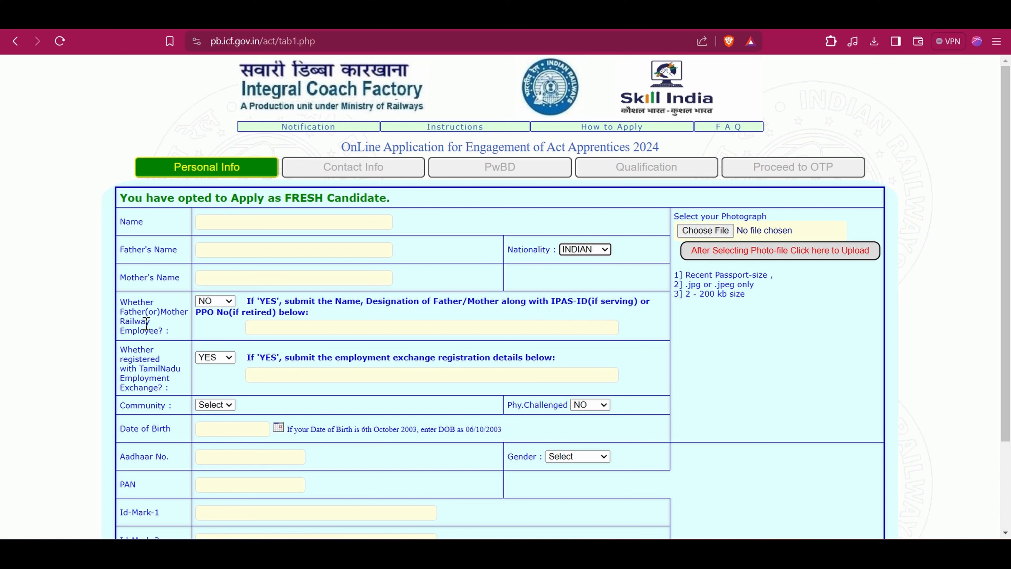
- Try YES for the parent railway employee question, and set the answer back to NO
click(228, 304)
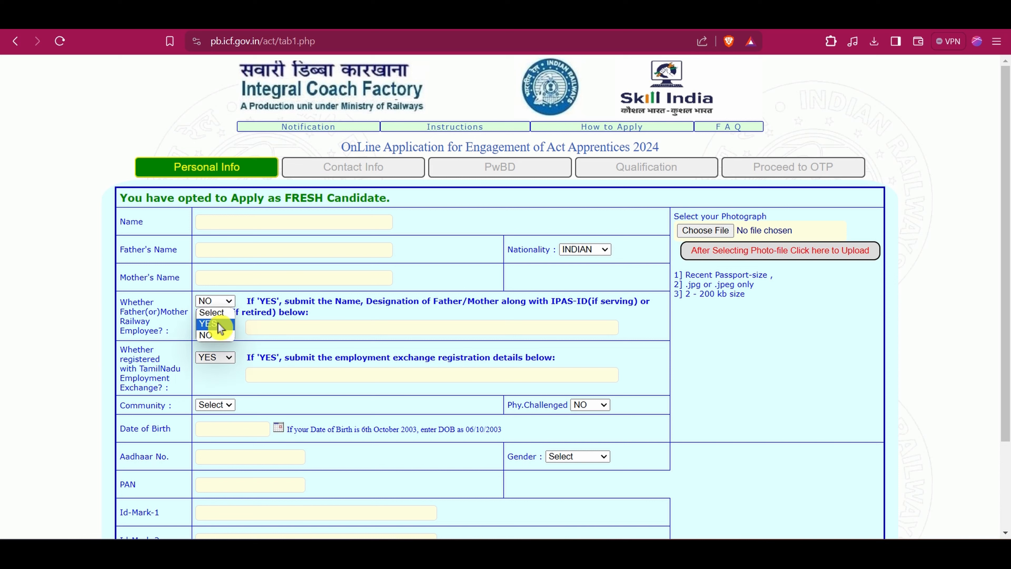
click(220, 323)
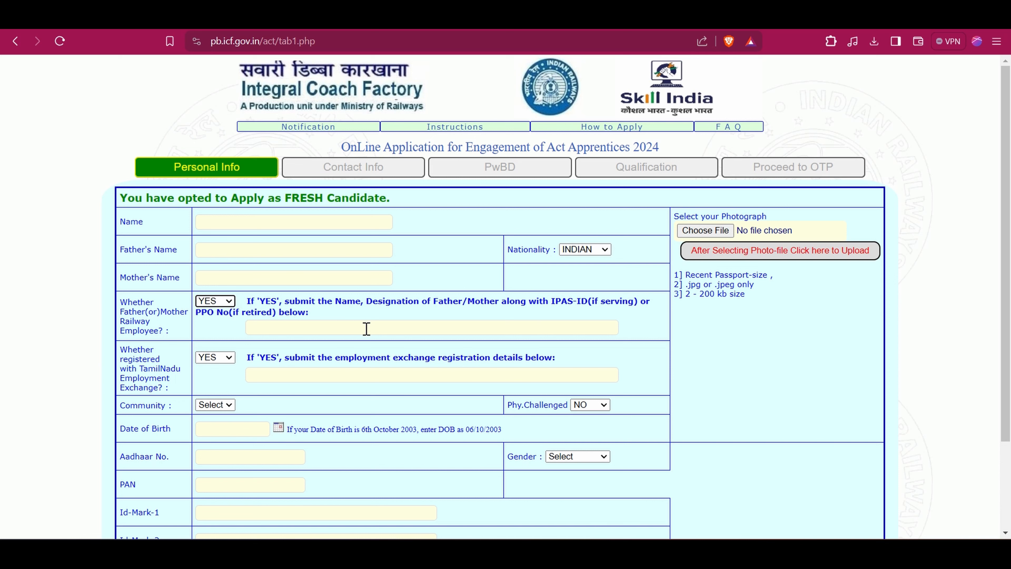
click(438, 329)
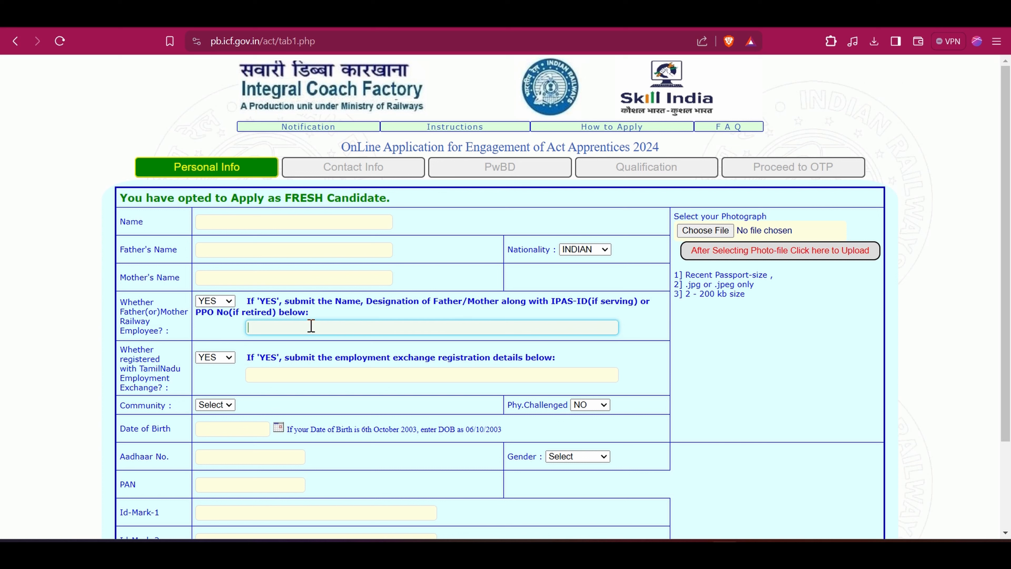
click(221, 302)
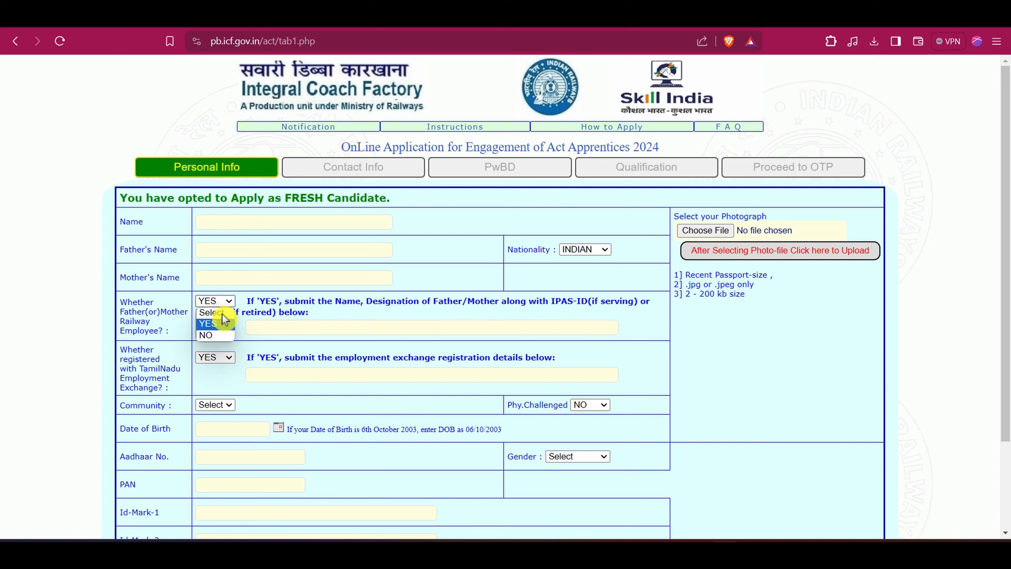
click(214, 336)
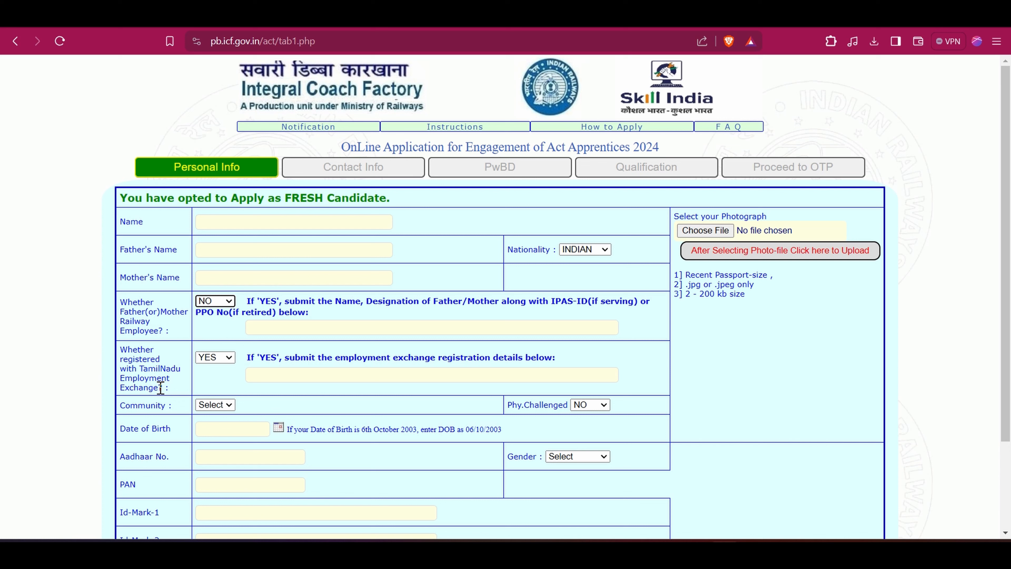
- Answer NO to being registered with the Tamil Nadu Employment Exchange
click(227, 358)
click(218, 392)
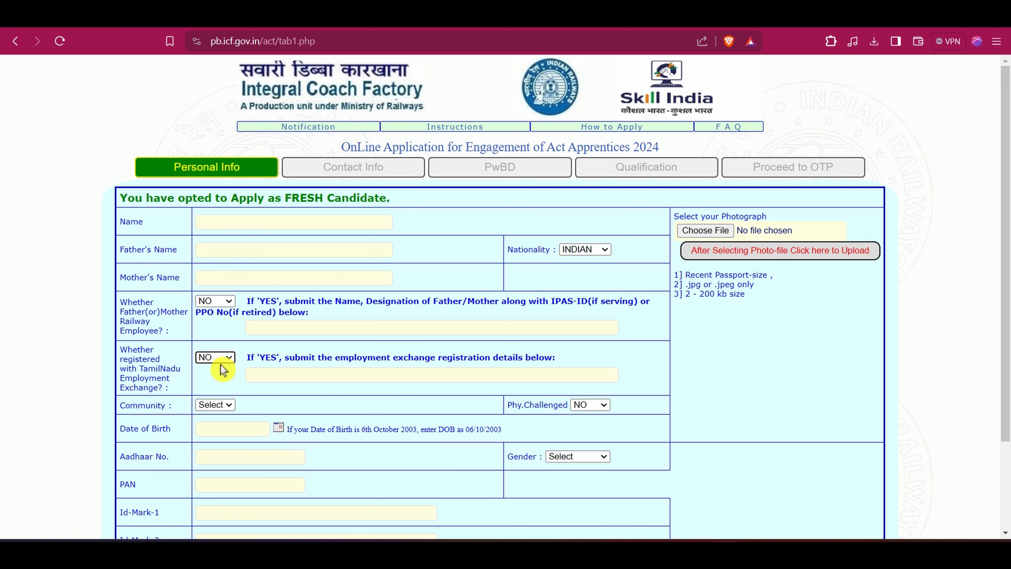
click(227, 359)
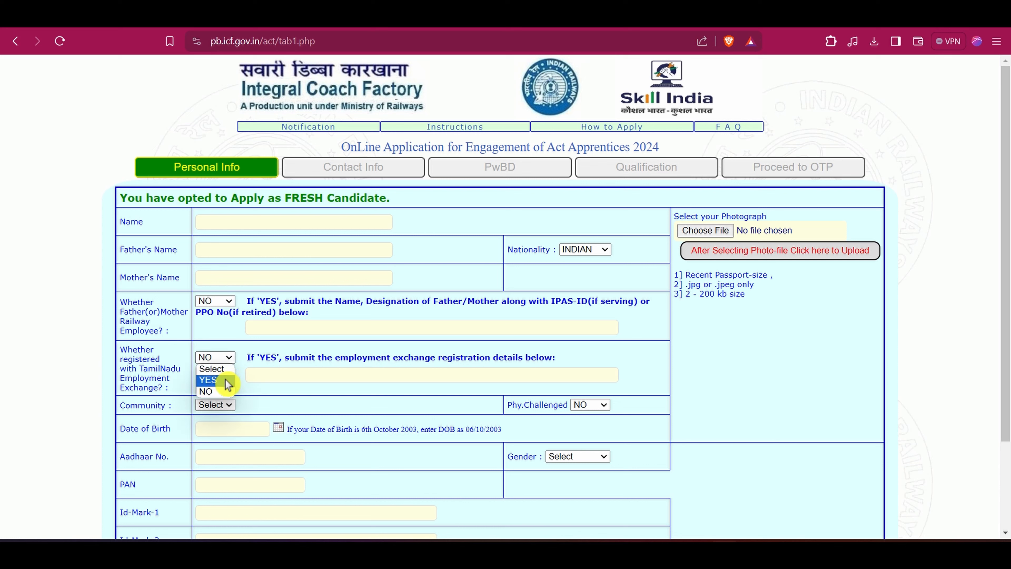
click(226, 380)
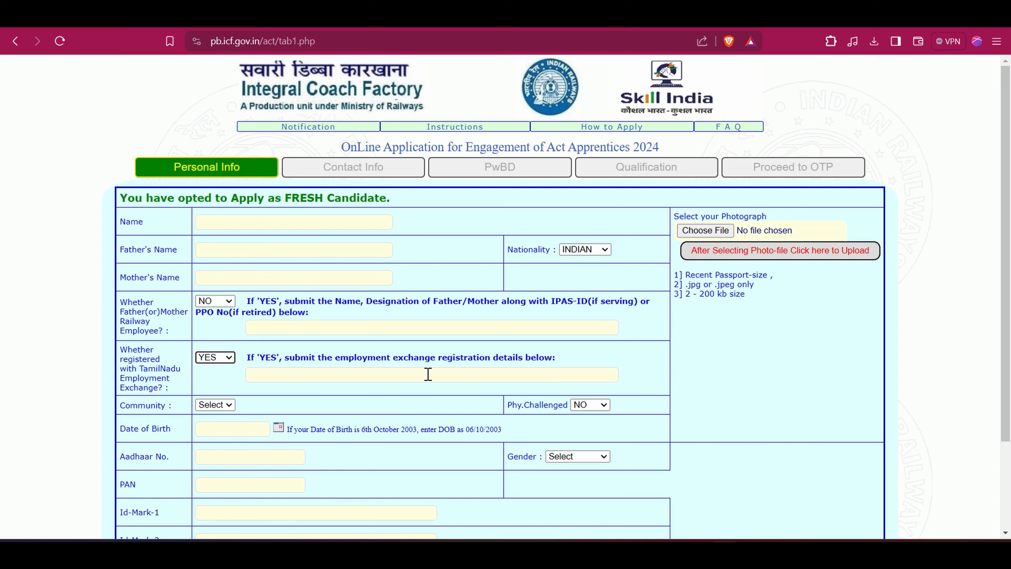
click(505, 371)
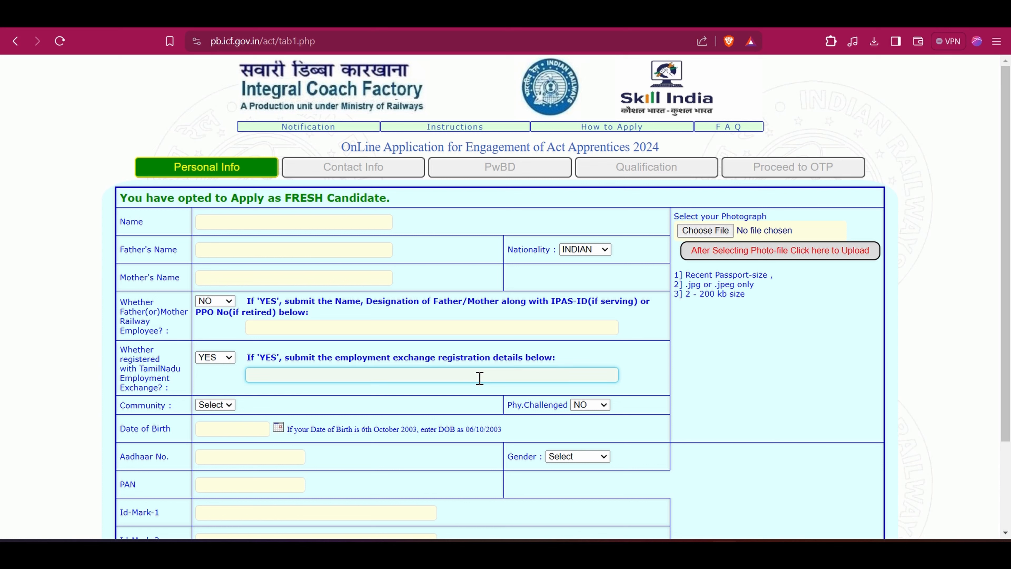
click(218, 358)
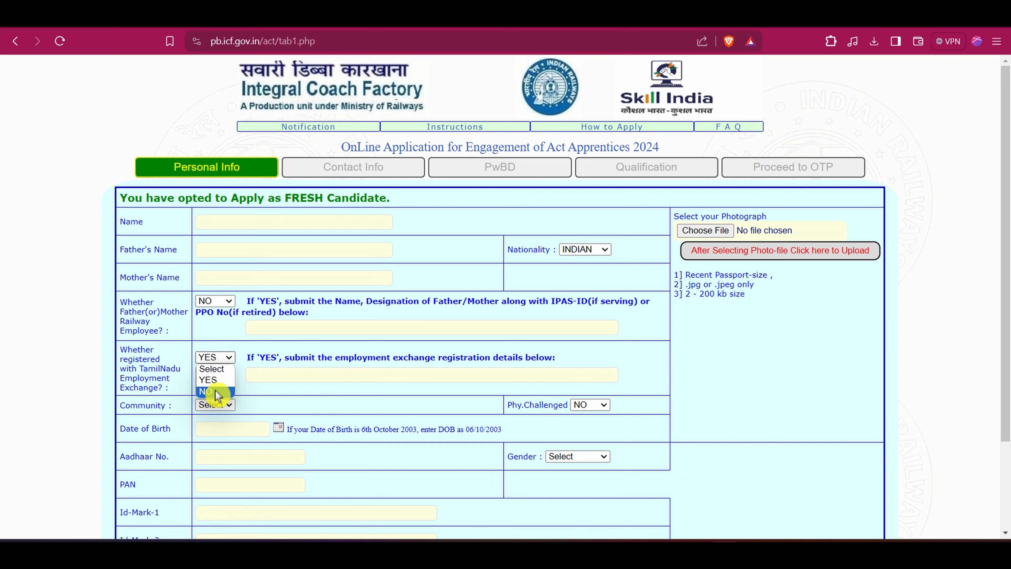
click(215, 392)
click(291, 375)
click(209, 374)
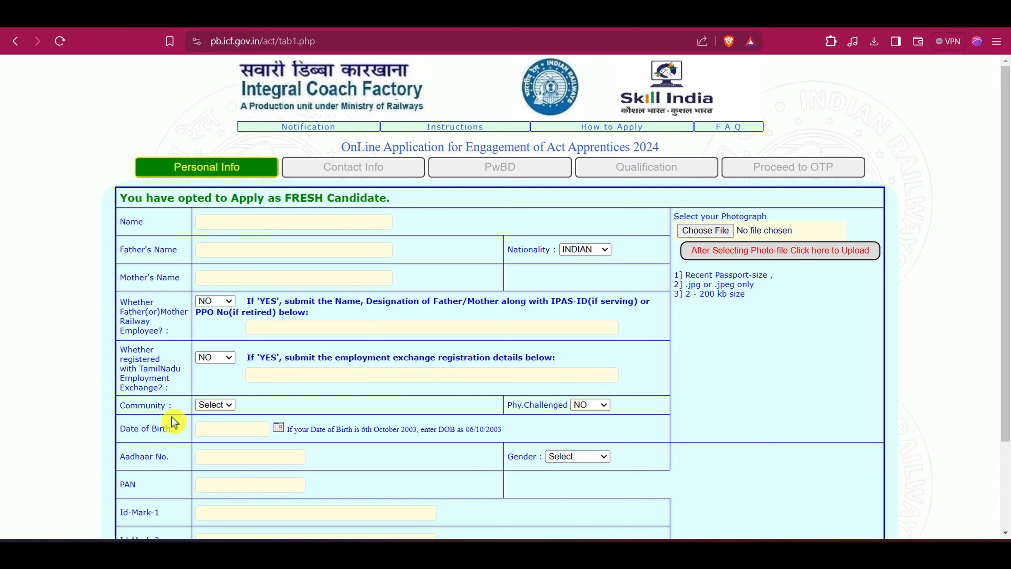
- Set the community to OBC and the physically challenged status to NO
click(225, 406)
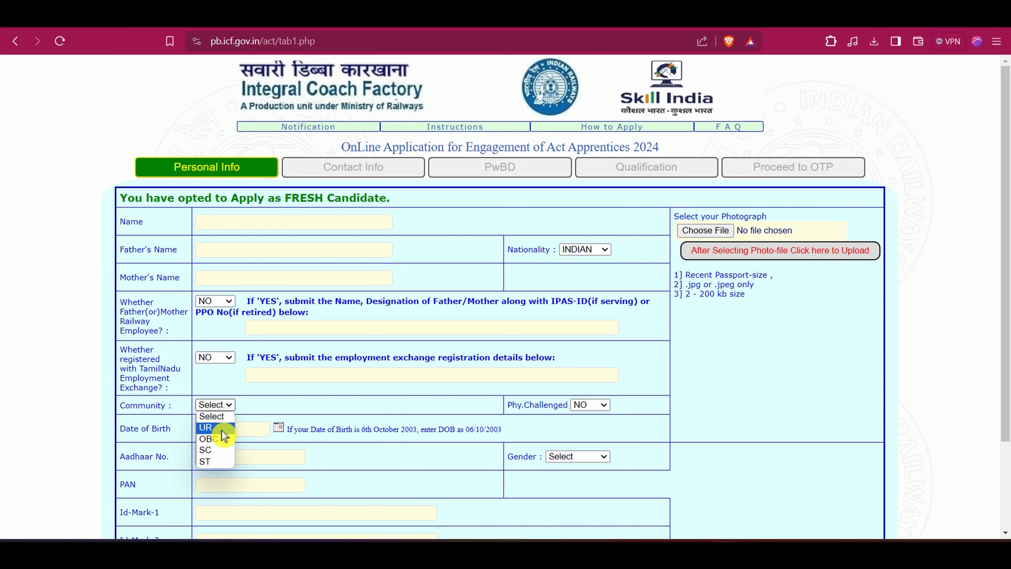
click(222, 440)
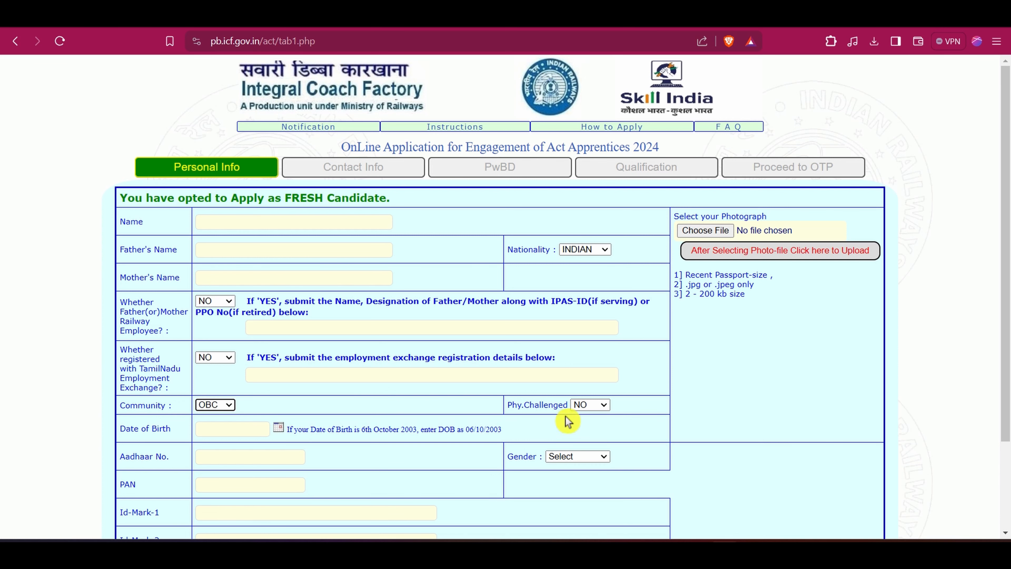
click(593, 409)
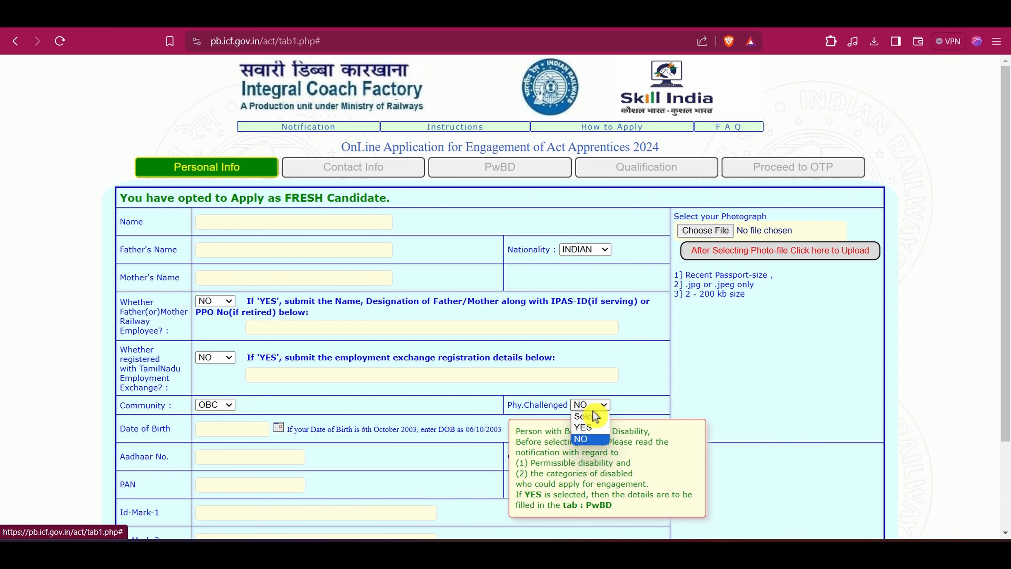
click(583, 427)
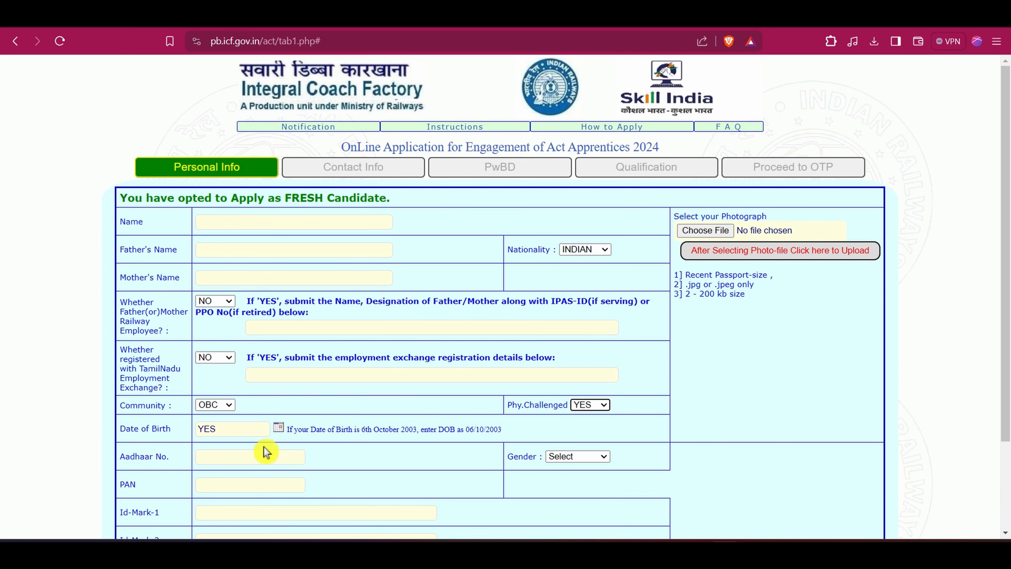
click(596, 404)
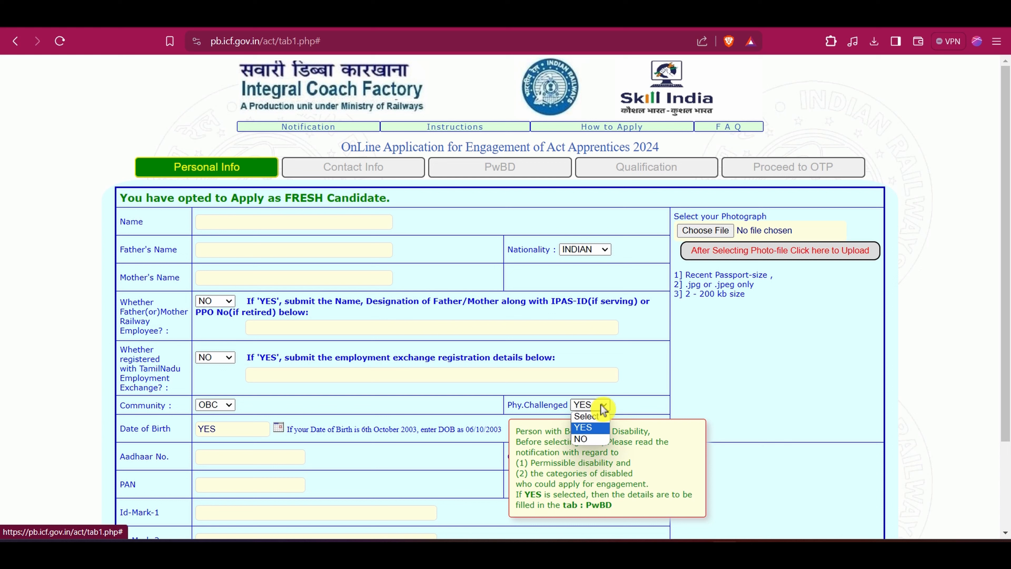
click(588, 439)
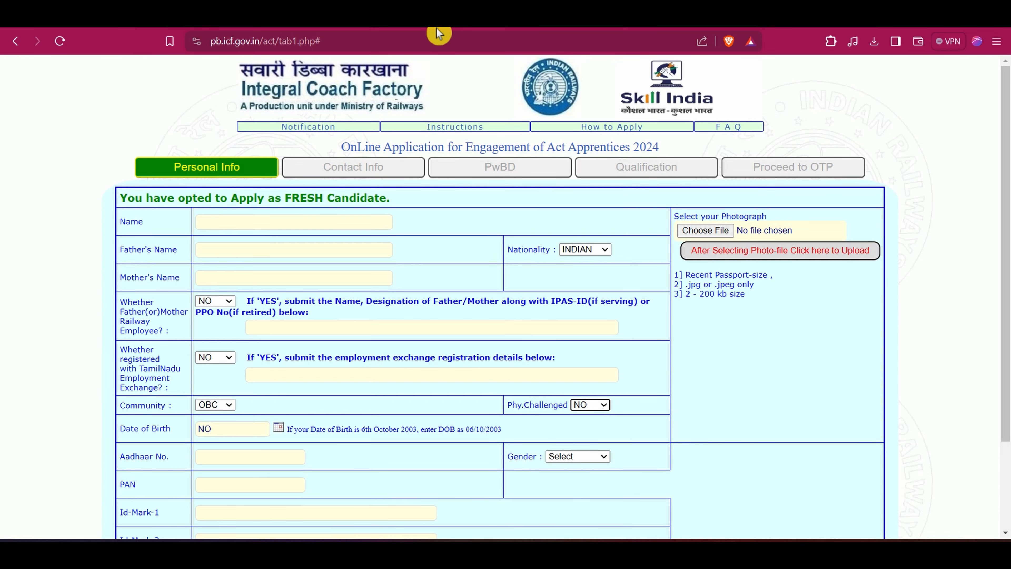
- Enter the candidate's date of birth in the personal information form
mouse_move(604, 407)
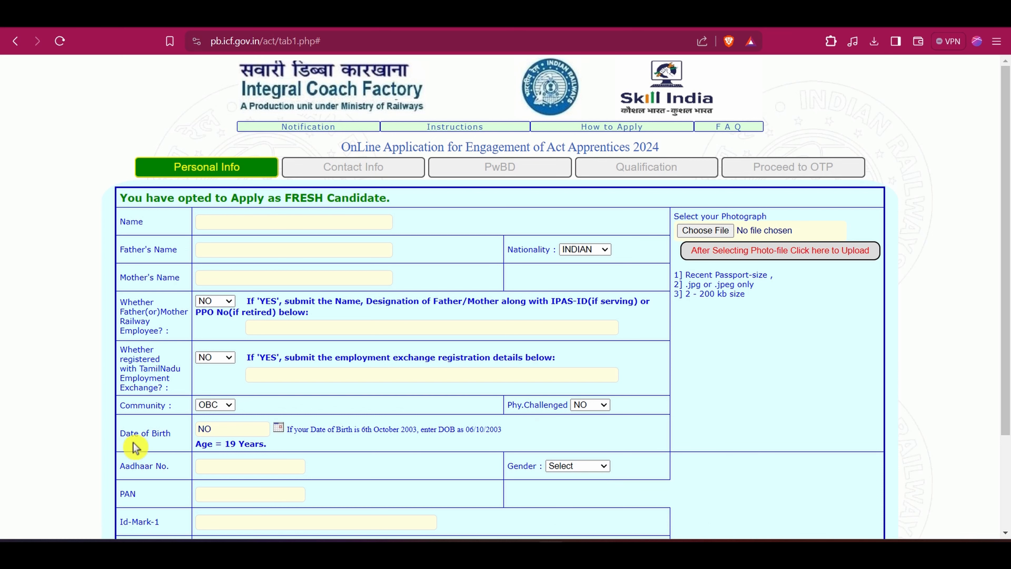
click(258, 430)
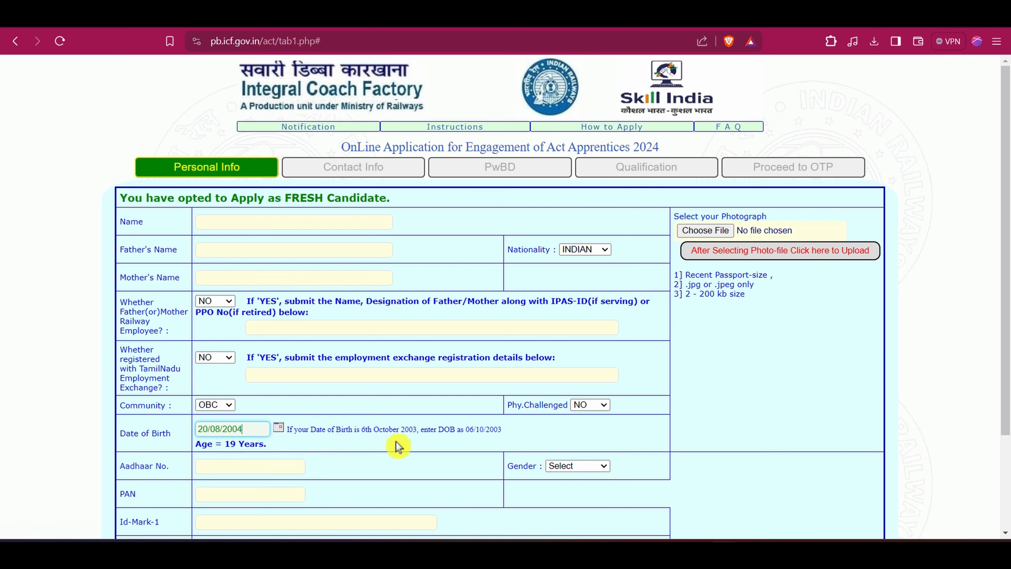
click(564, 438)
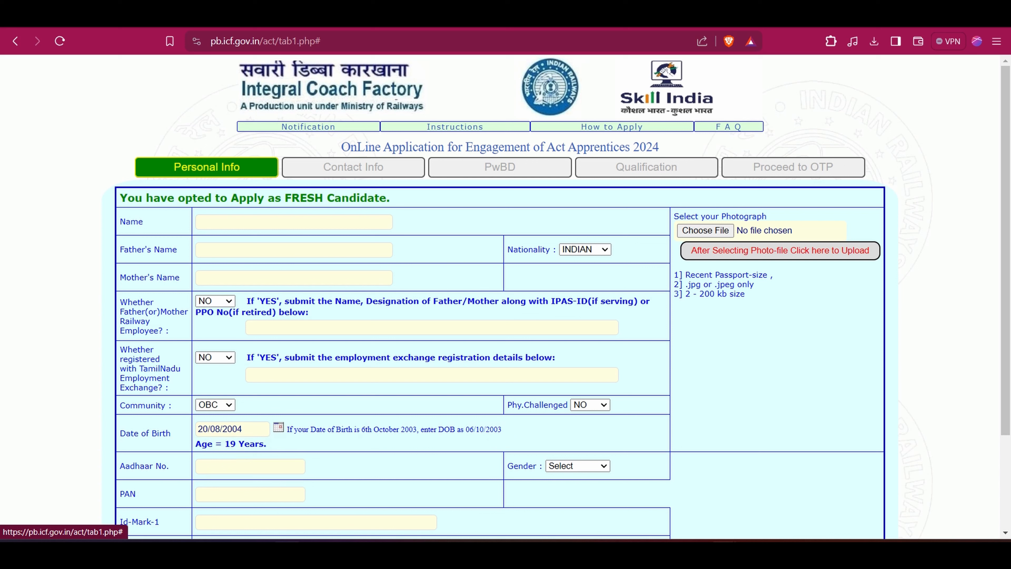
- Set the candidate's gender to Male in the personal information form
click(216, 468)
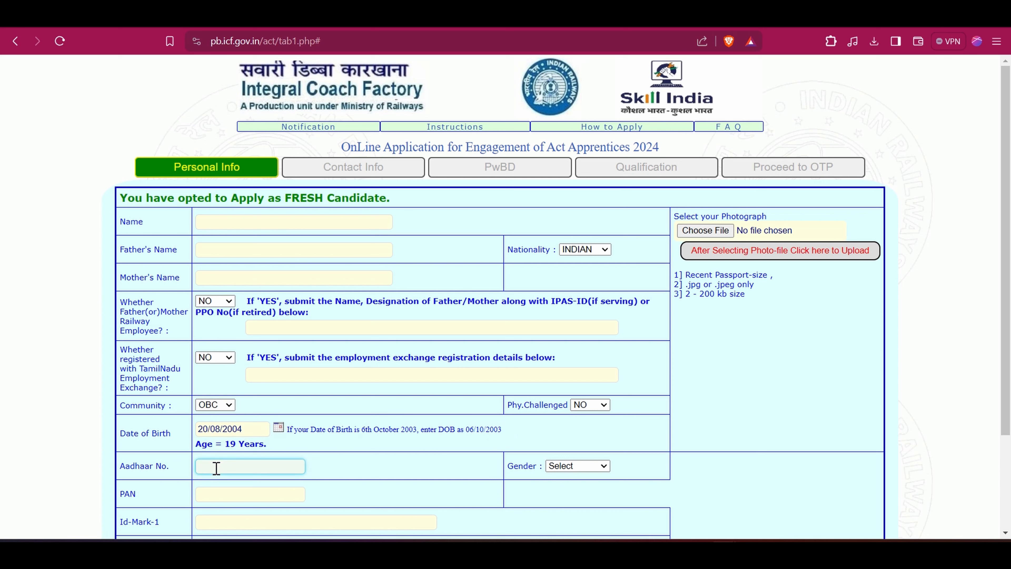
click(590, 466)
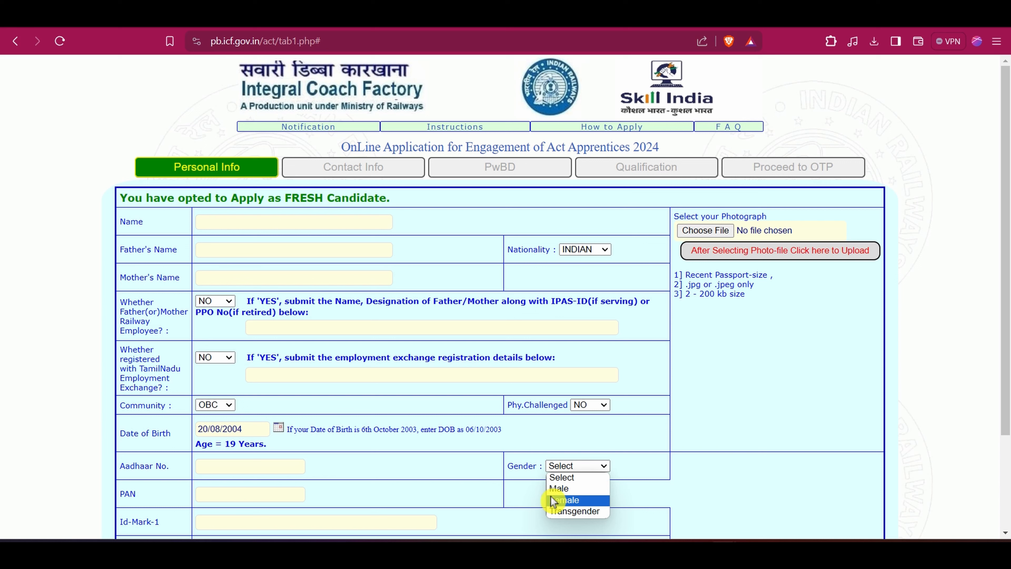
click(561, 491)
click(262, 496)
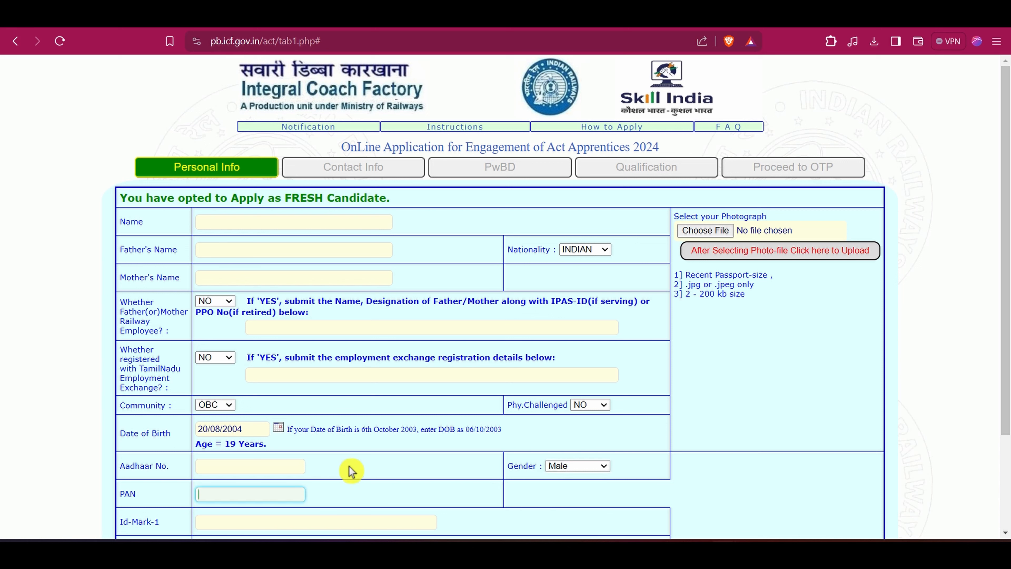
- Review the two identification mark fields and the photograph upload requirements in the personal information form
scroll(396, 441, down, 1)
scroll(397, 442, down, 3)
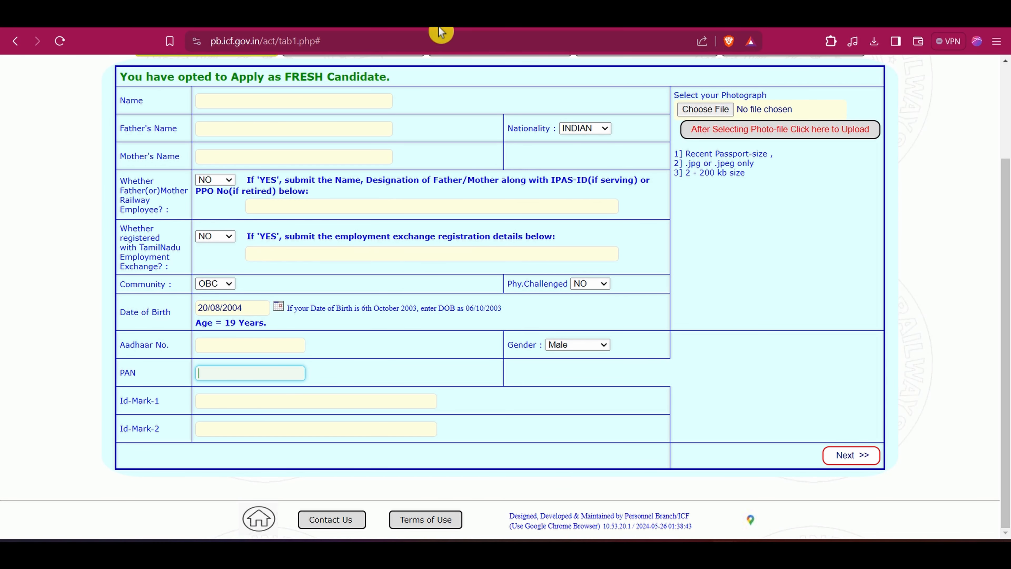
click(257, 403)
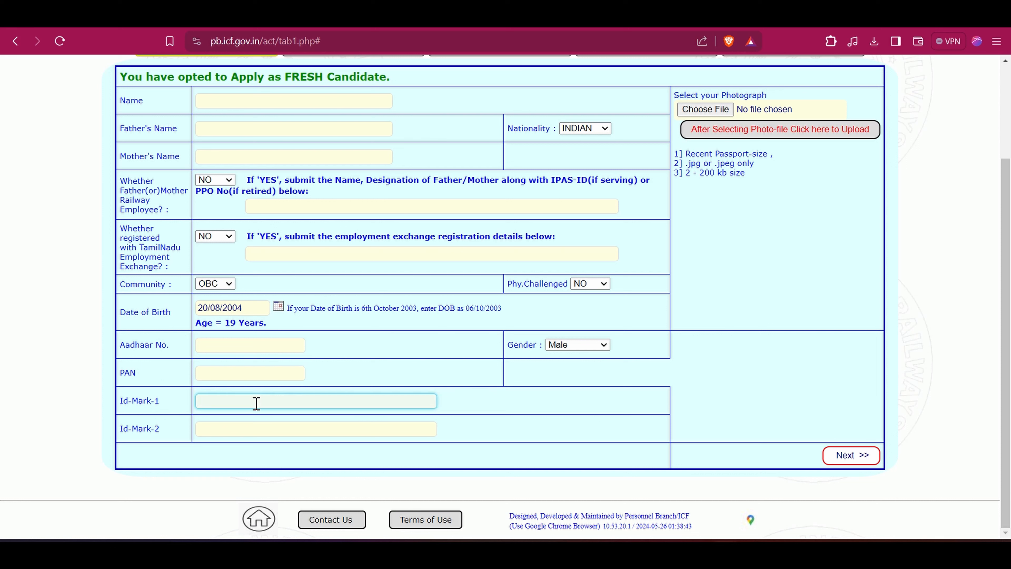
click(265, 430)
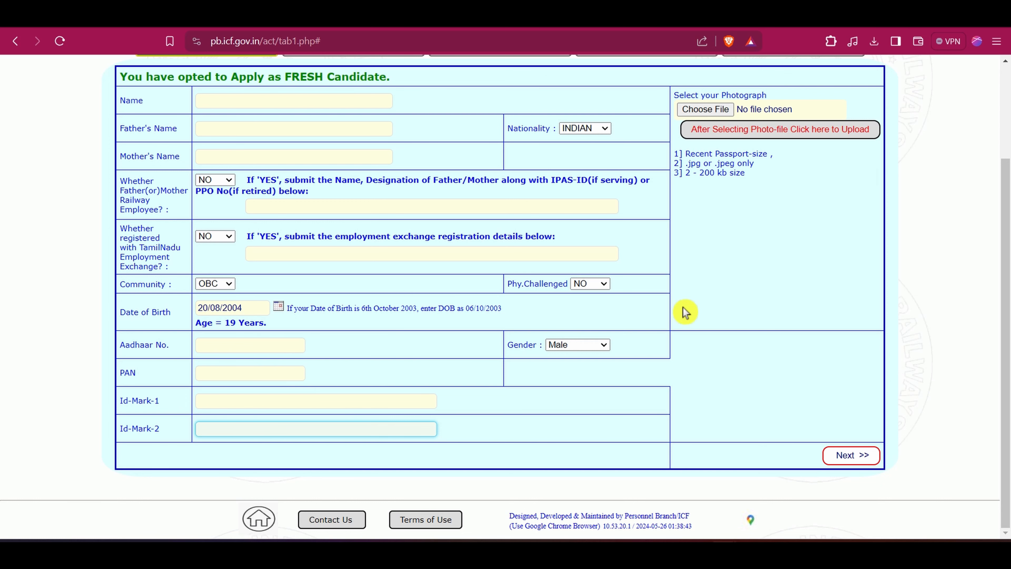
scroll(711, 251, up, 1)
scroll(711, 251, up, 3)
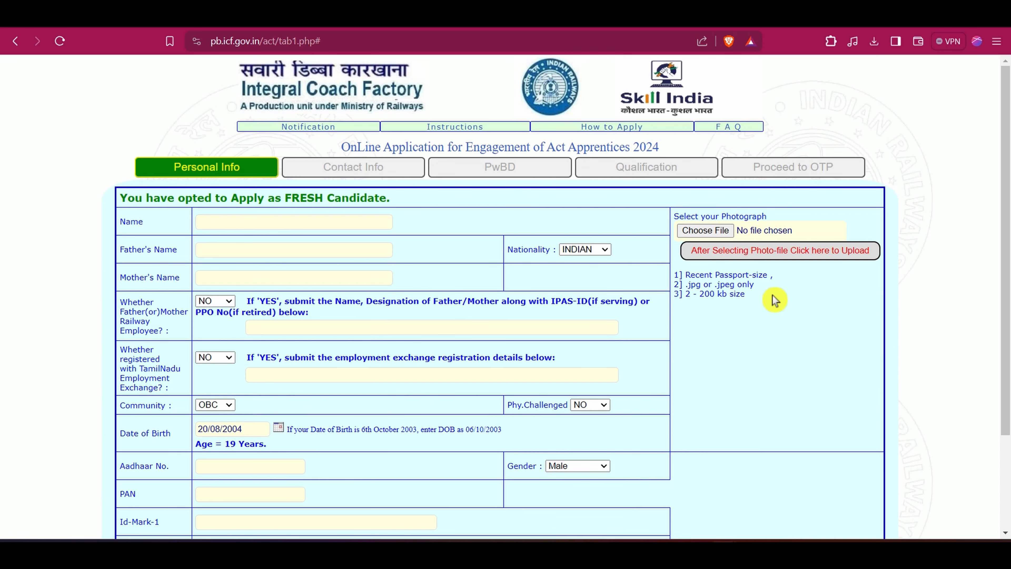
- Proceed to the contact information page and enter the candidate's residence pin code
scroll(752, 355, down, 3)
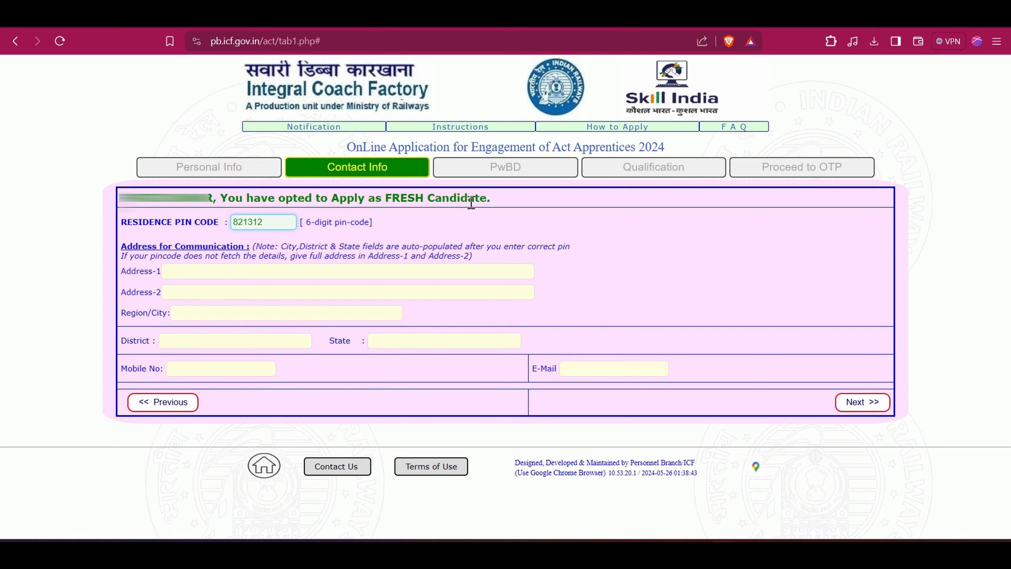
click(637, 294)
- Examine the address, region, district, state, mobile number and e-mail fields of the contact information form
click(206, 272)
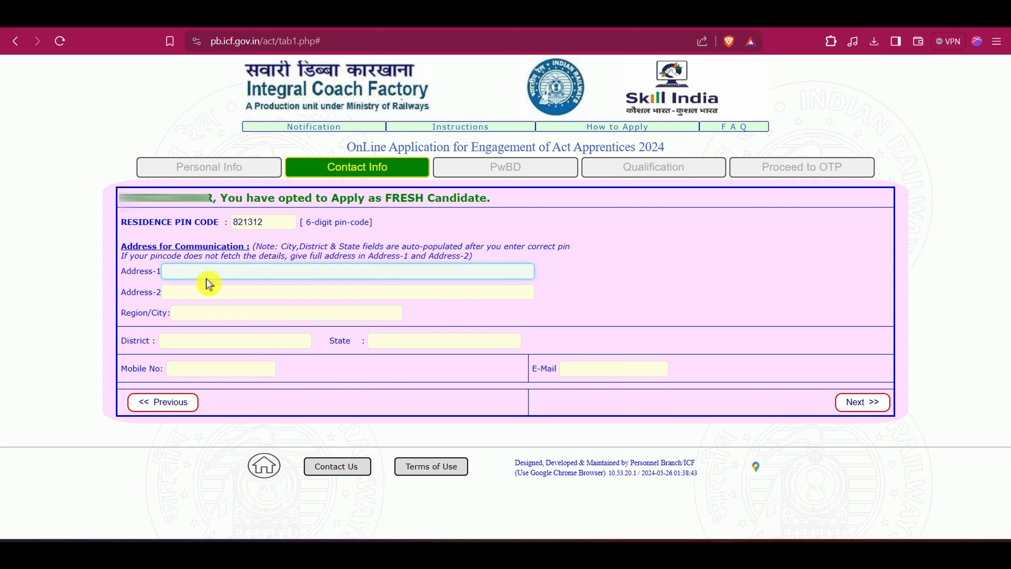
click(199, 292)
click(215, 314)
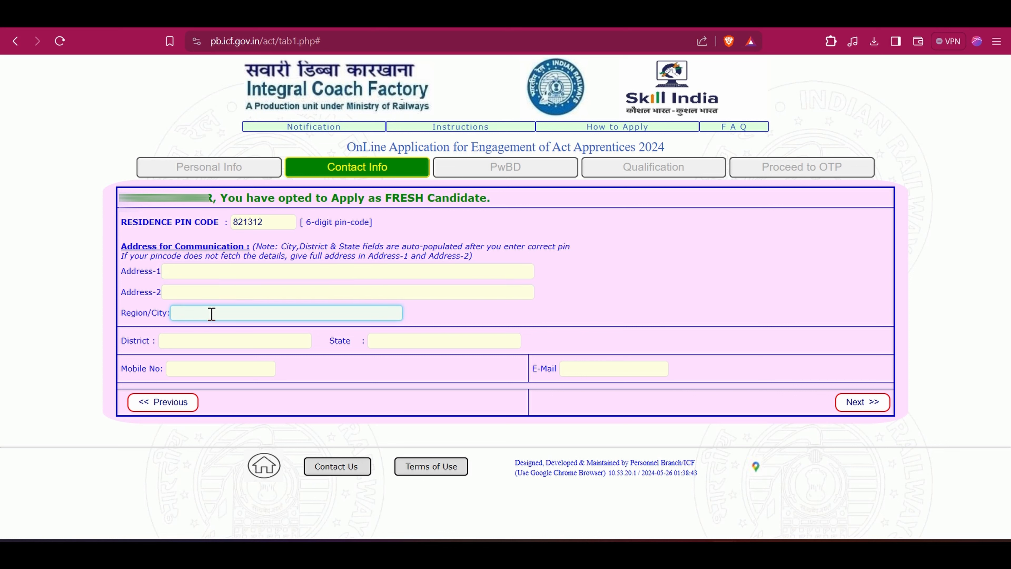
click(239, 342)
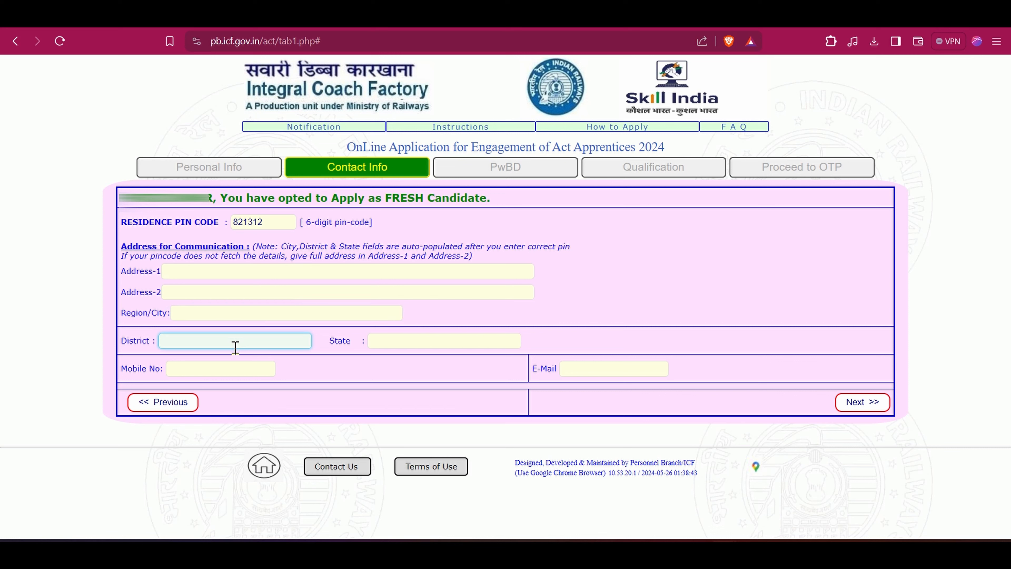
click(403, 345)
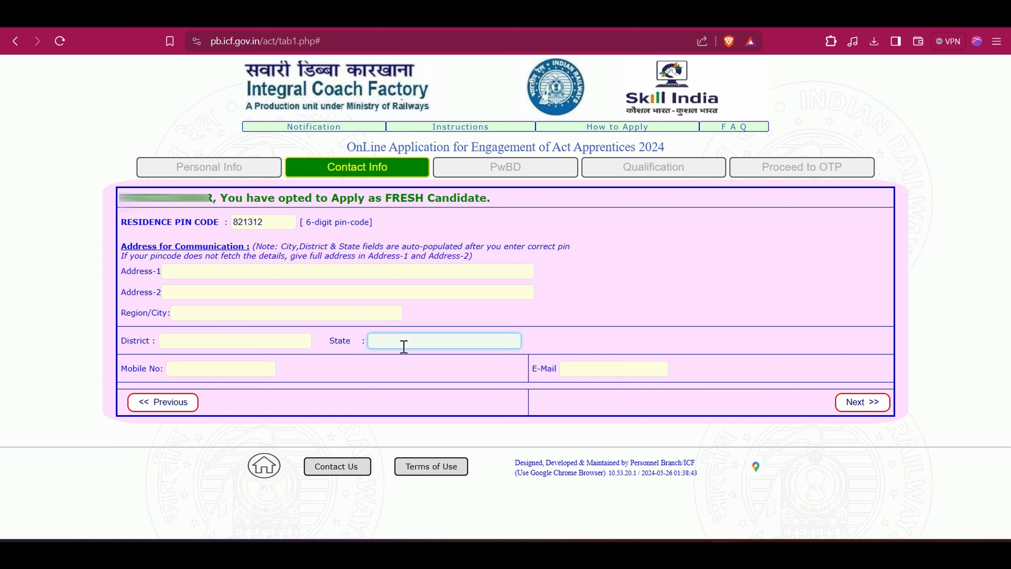
click(197, 367)
click(615, 370)
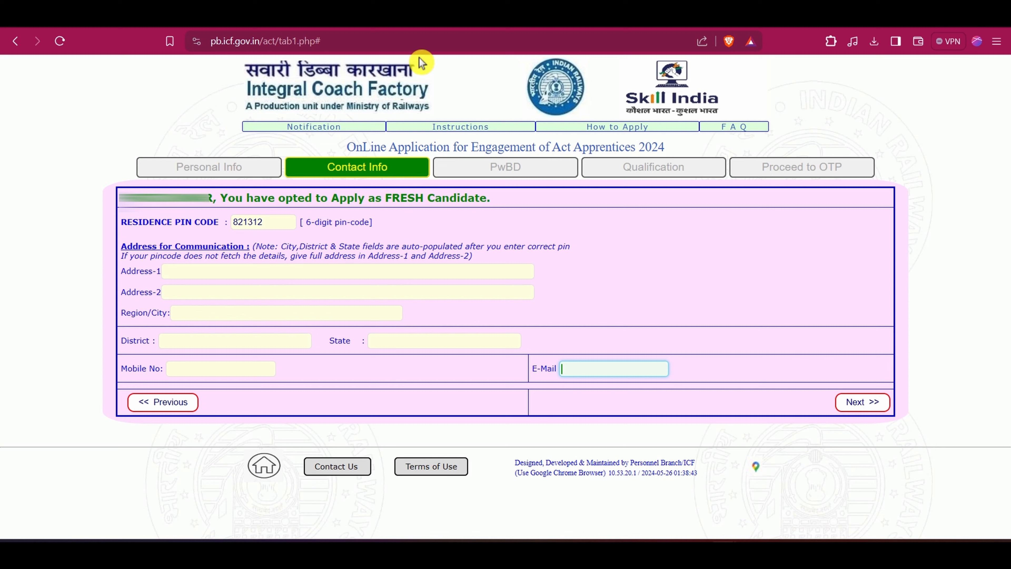
- Check the district, state and region fields against the note about auto-populating them from the pin code
click(479, 340)
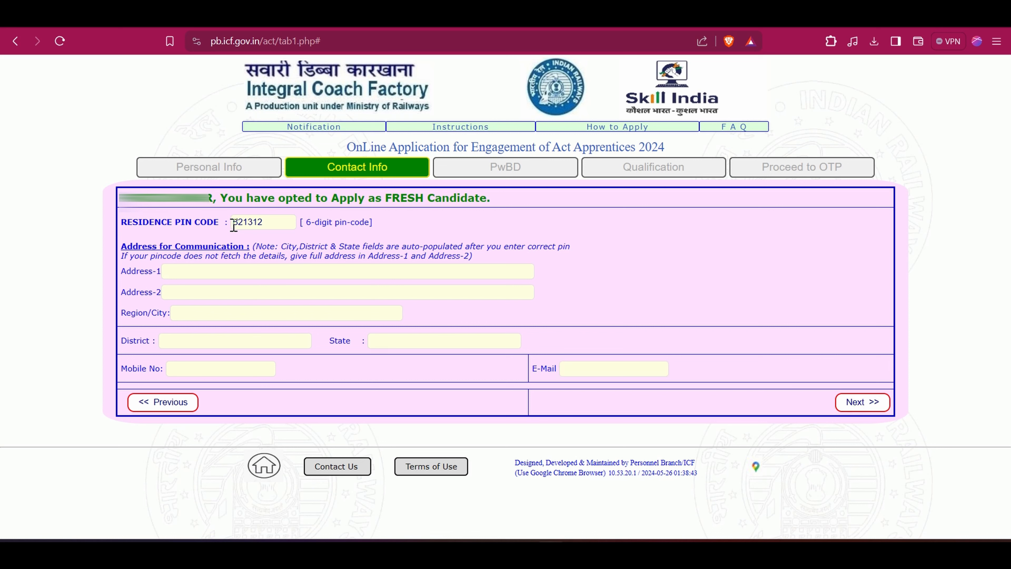
click(217, 342)
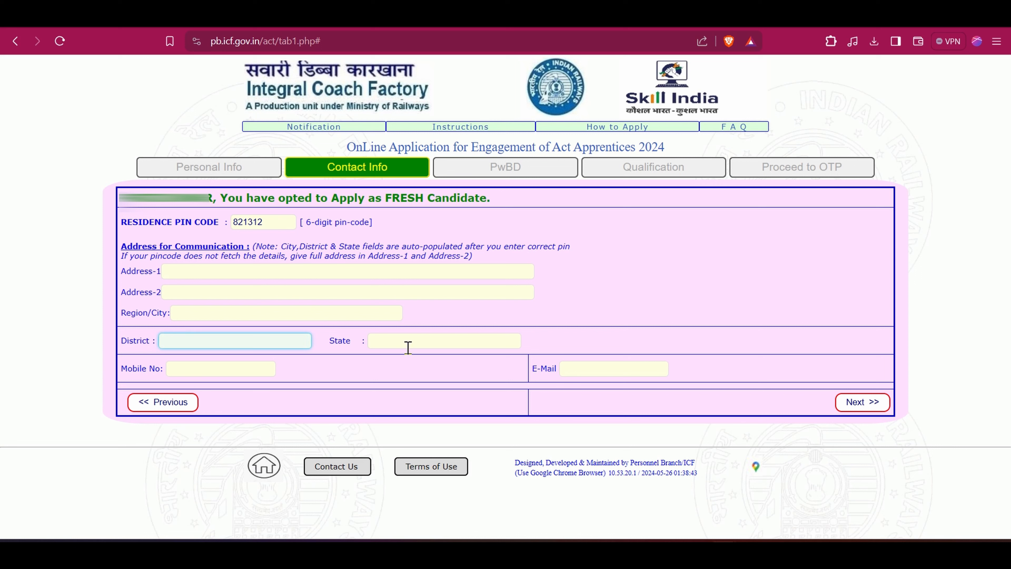
click(406, 345)
click(344, 316)
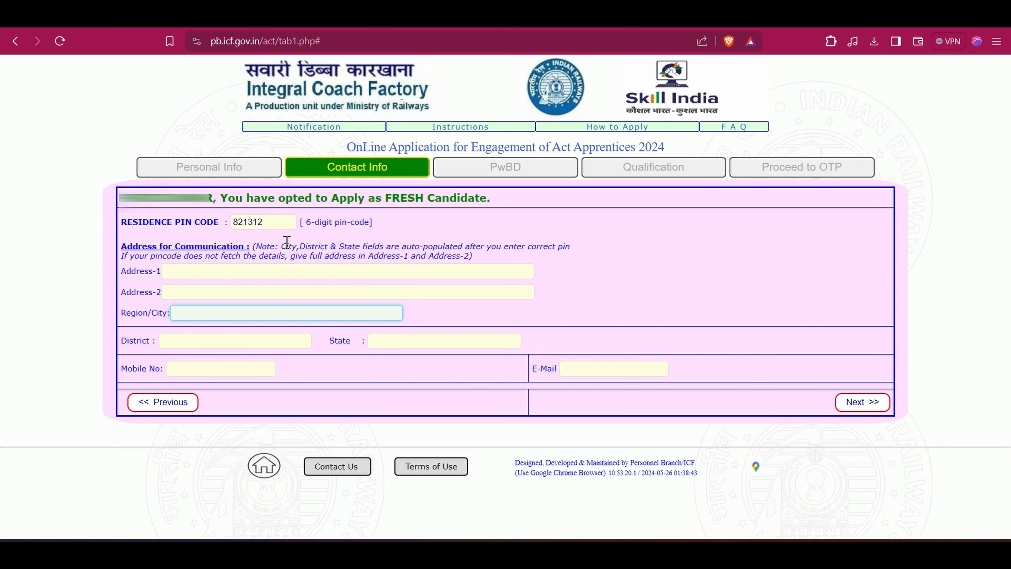
click(322, 251)
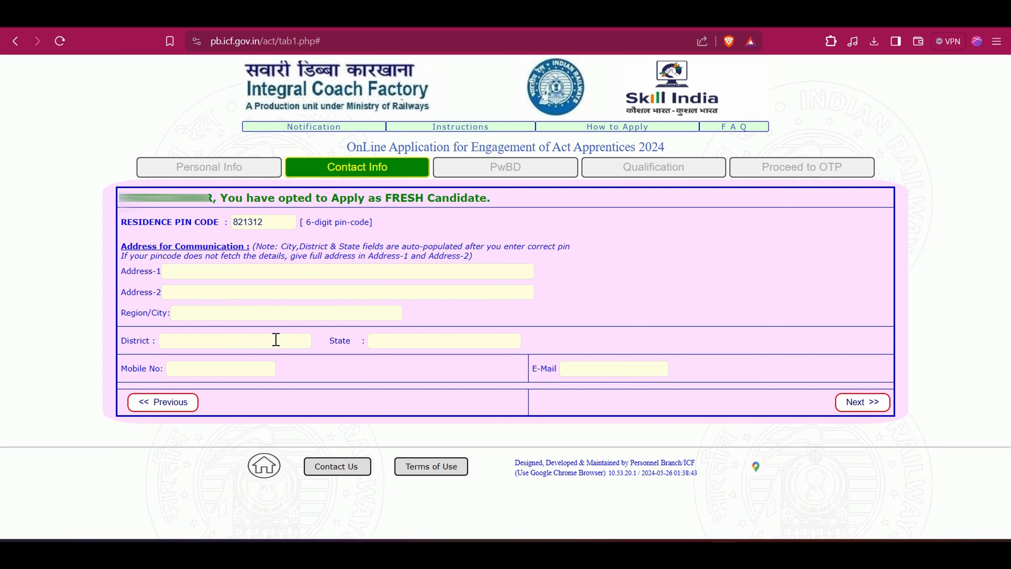
- Look over the address, mobile number and e-mail fields, and continue to the PwBD page
click(221, 270)
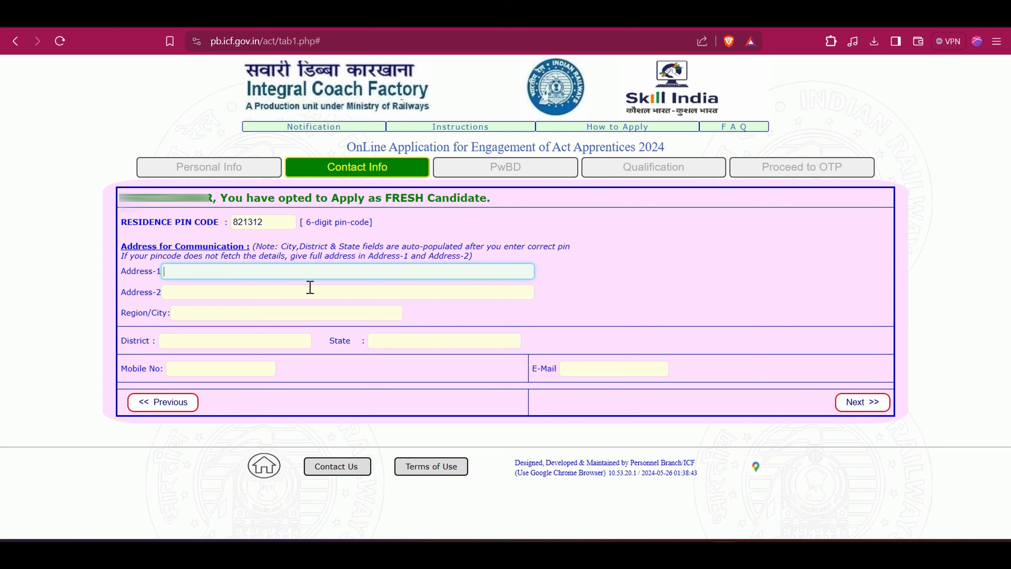
click(212, 370)
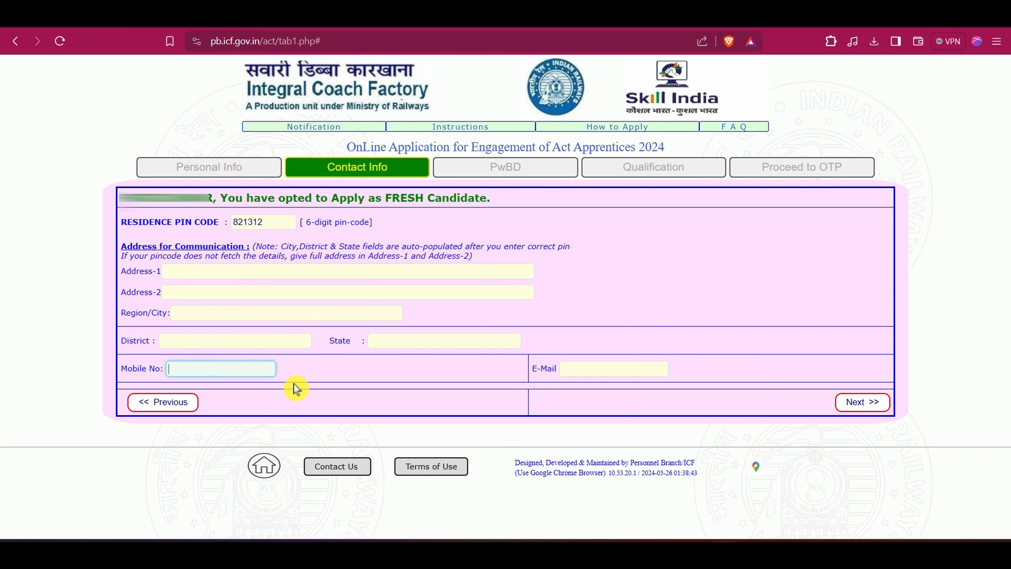
click(591, 373)
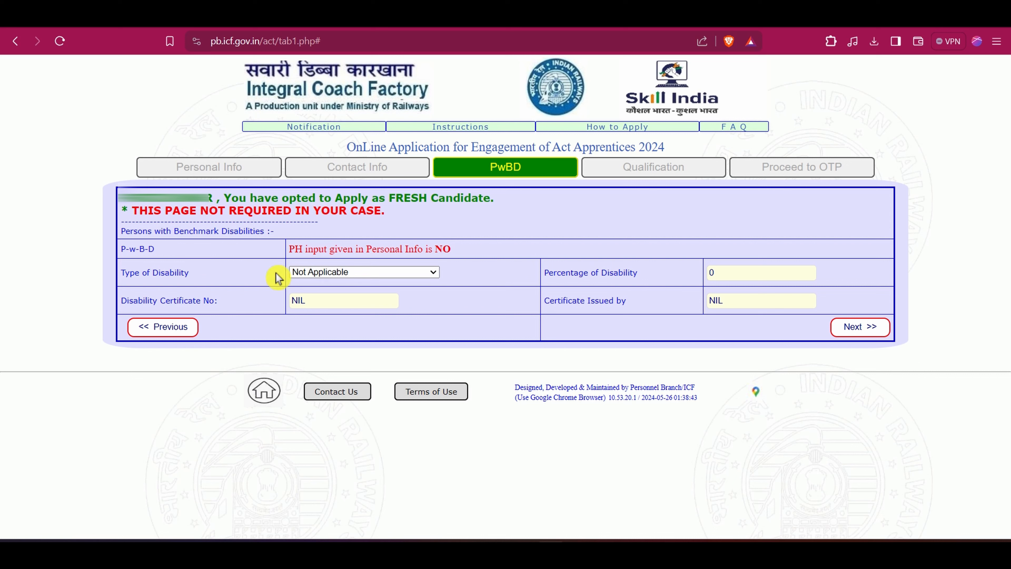
- Review the disability type options and certificate fields, leaving the type as Not Applicable, and proceed to the qualification page
click(349, 273)
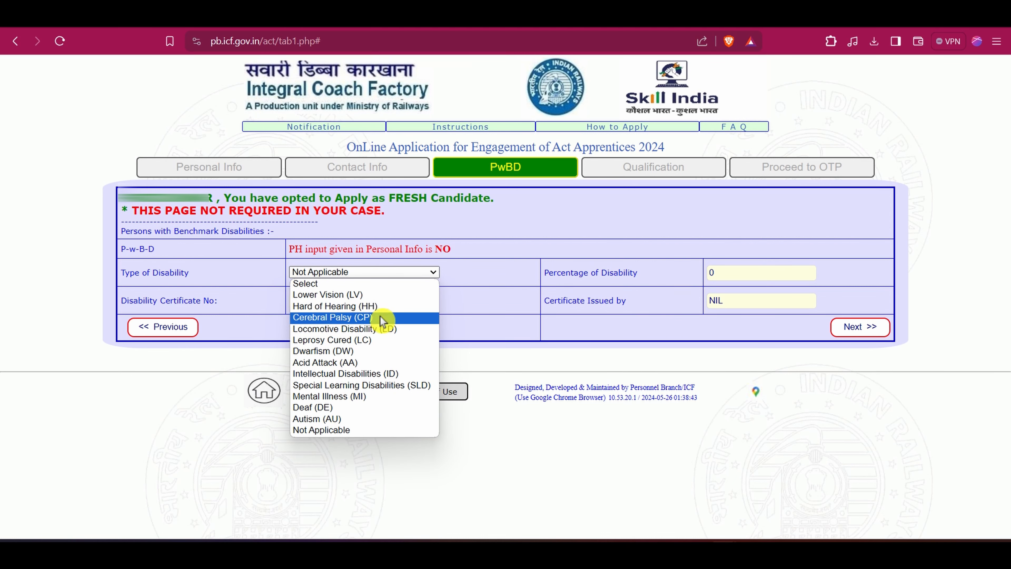
click(518, 257)
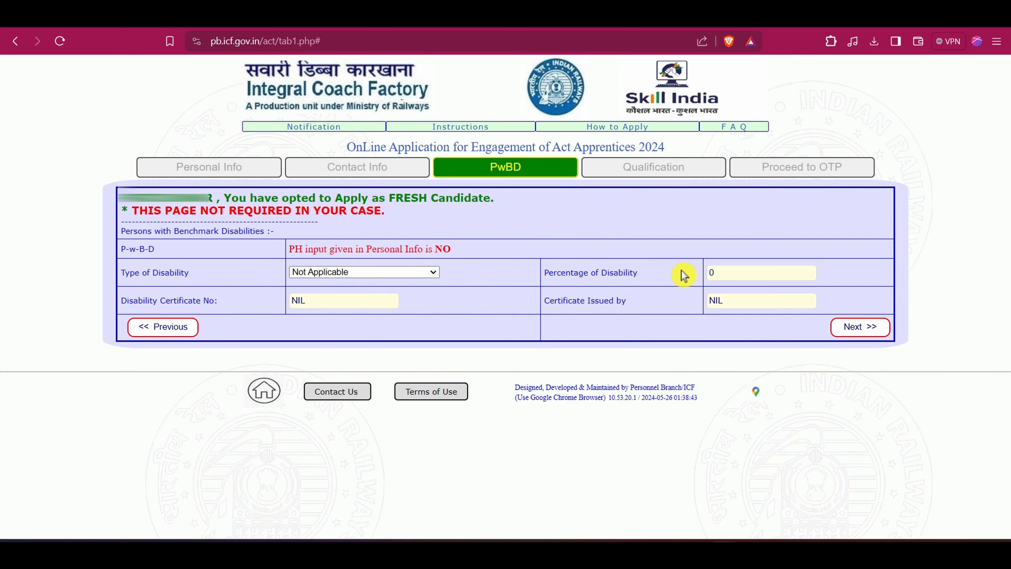
click(751, 273)
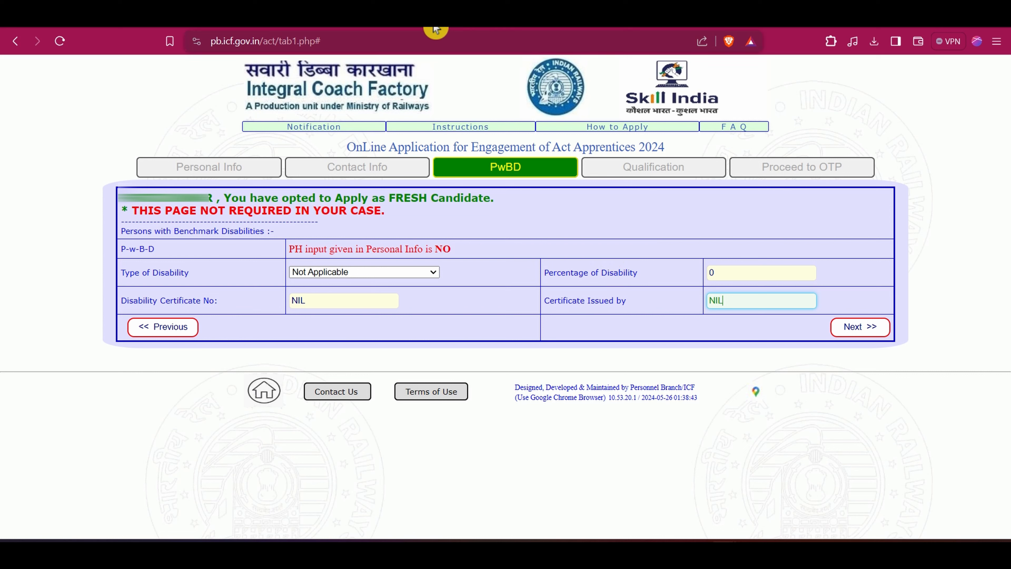
click(394, 103)
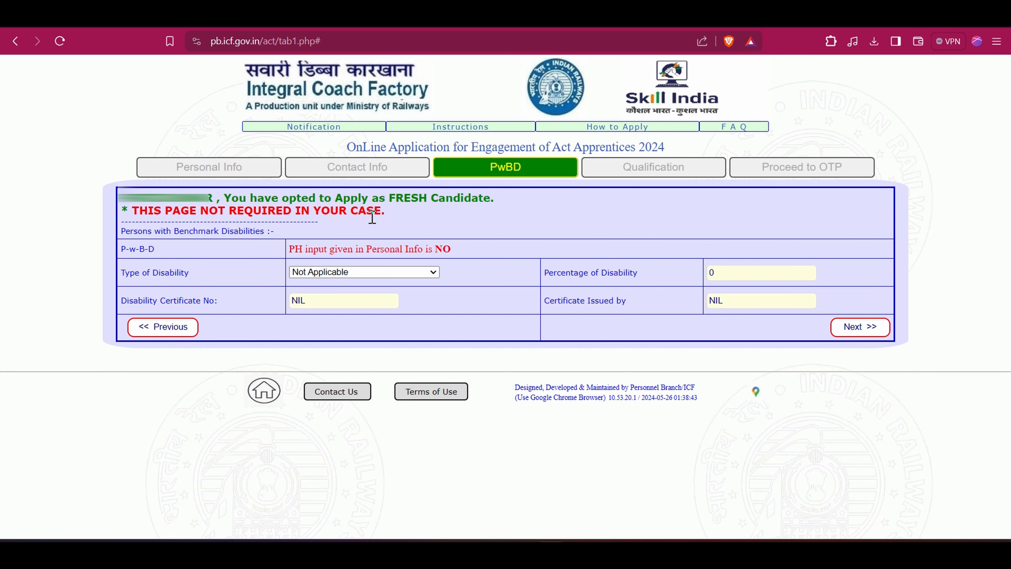
click(859, 328)
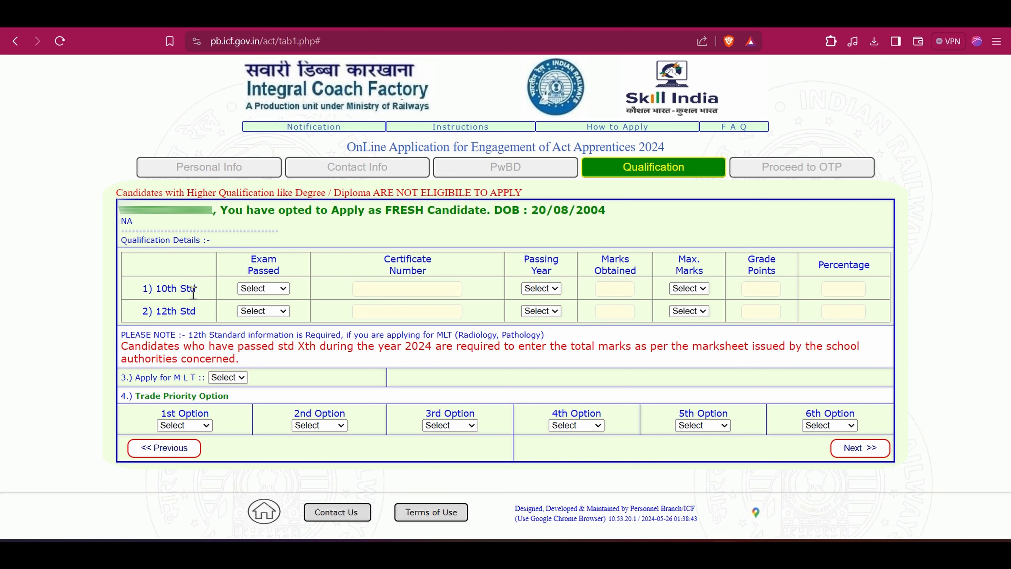
click(261, 288)
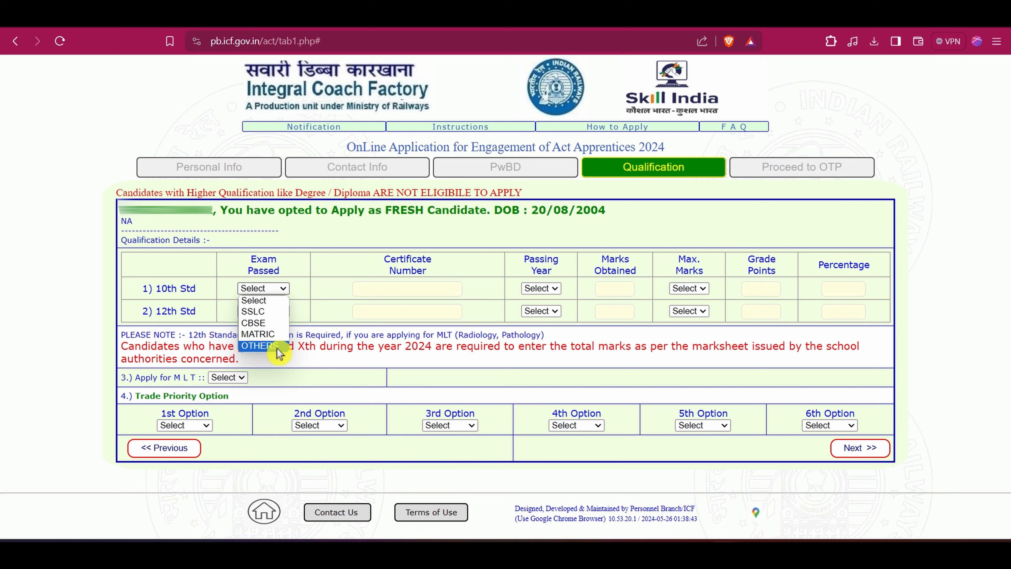
click(275, 334)
click(392, 287)
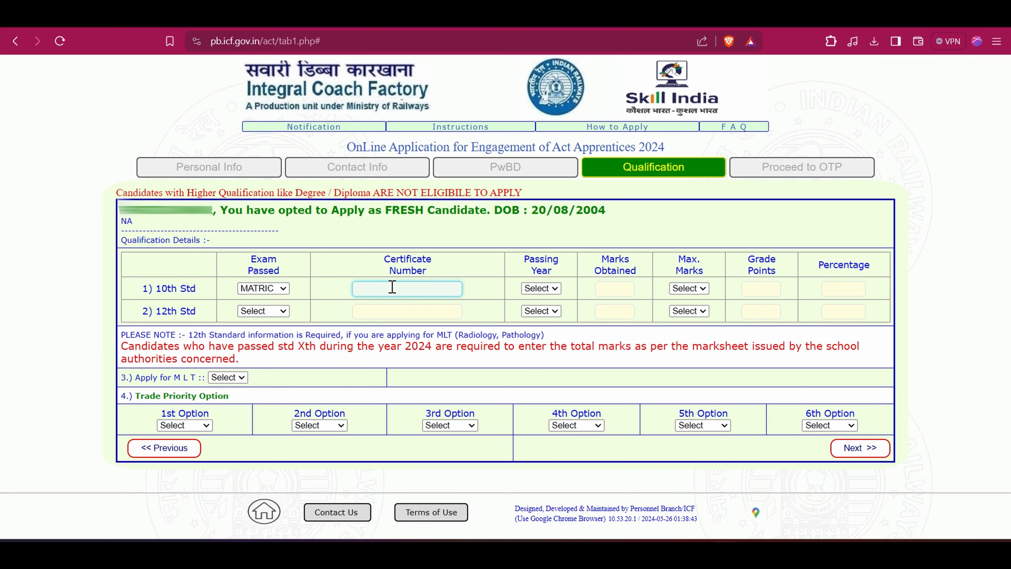
- Set the 10th standard exam passed to CBSE and look over its certificate number, passing year and marks fields
click(249, 287)
click(263, 325)
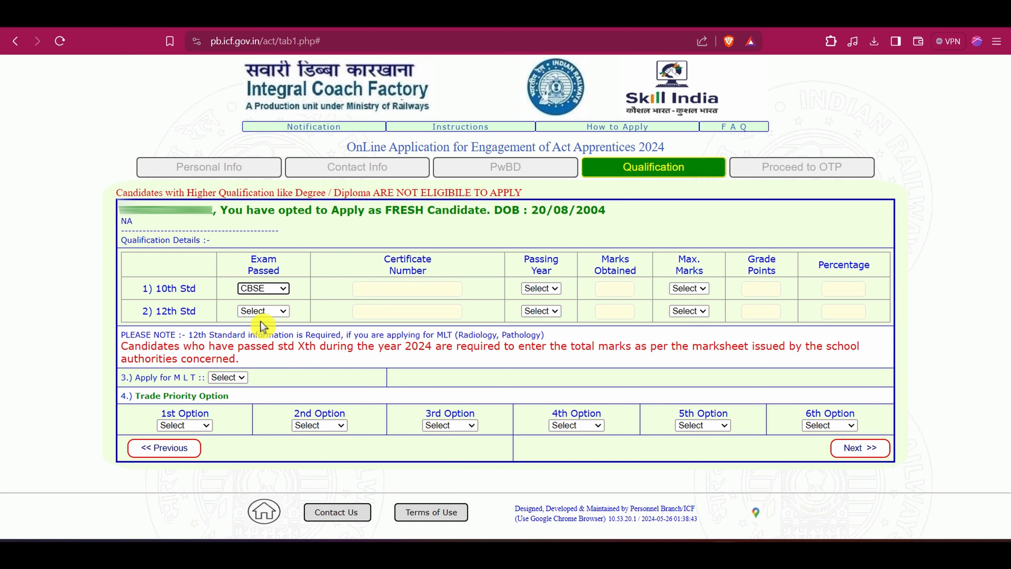
click(385, 289)
click(551, 296)
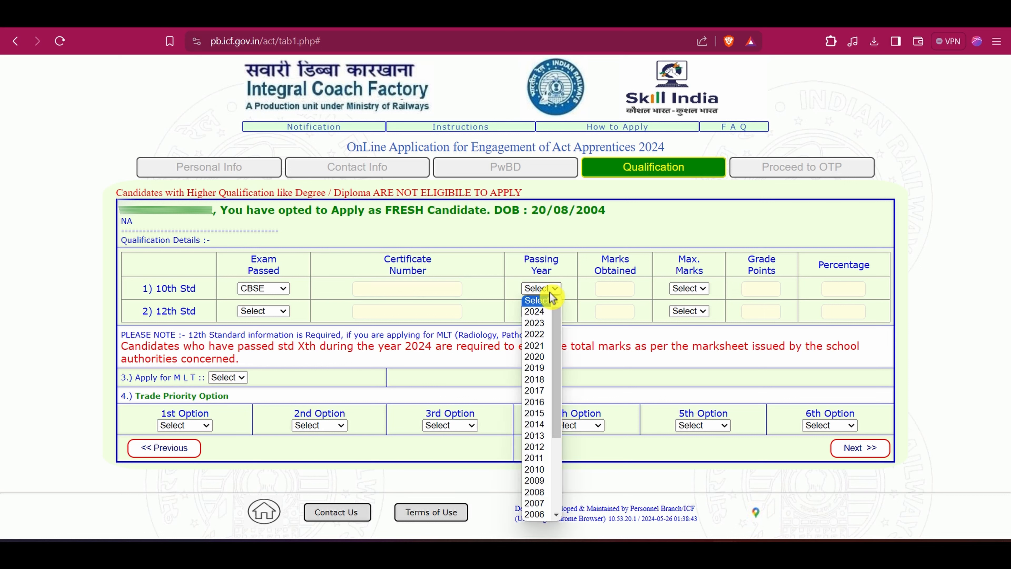
click(619, 287)
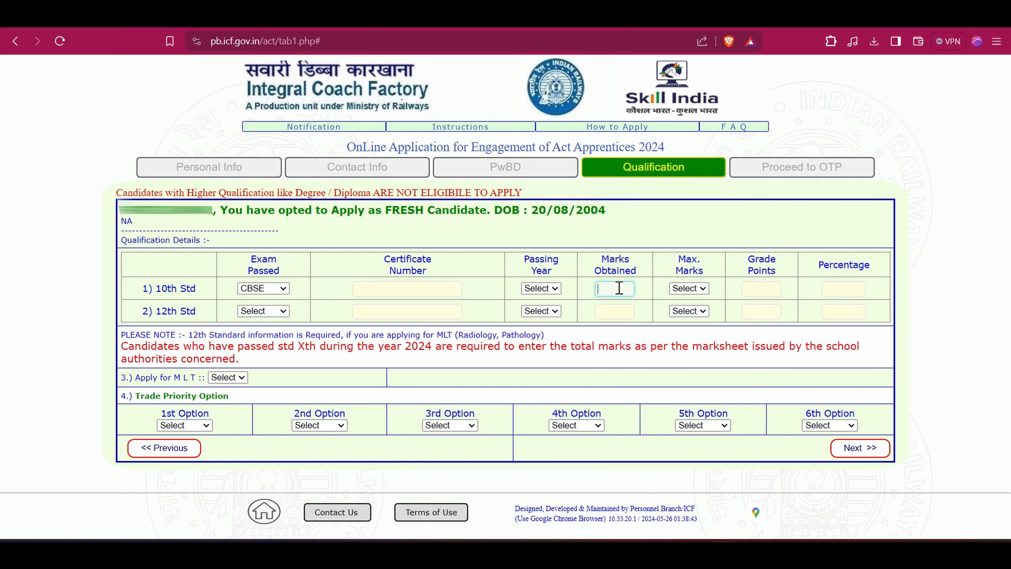
- Set the 10th standard maximum marks to 500 and the marks obtained to 448
click(682, 289)
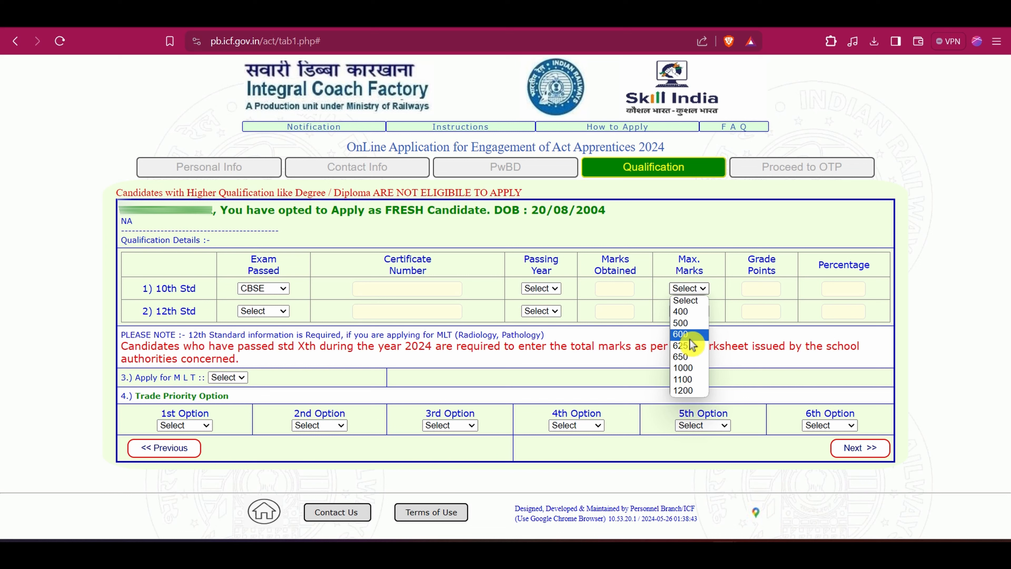
click(690, 326)
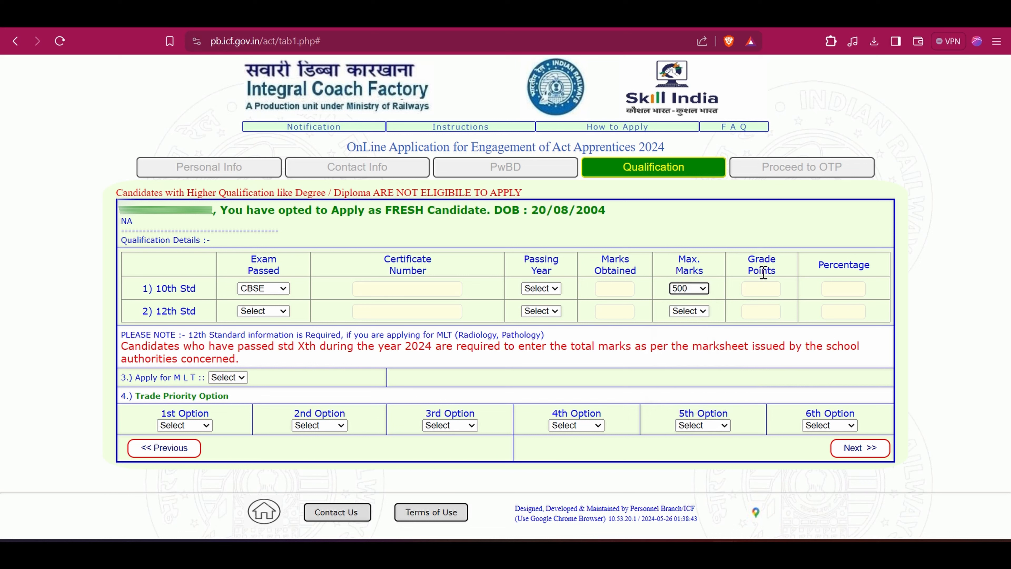
click(763, 288)
click(836, 288)
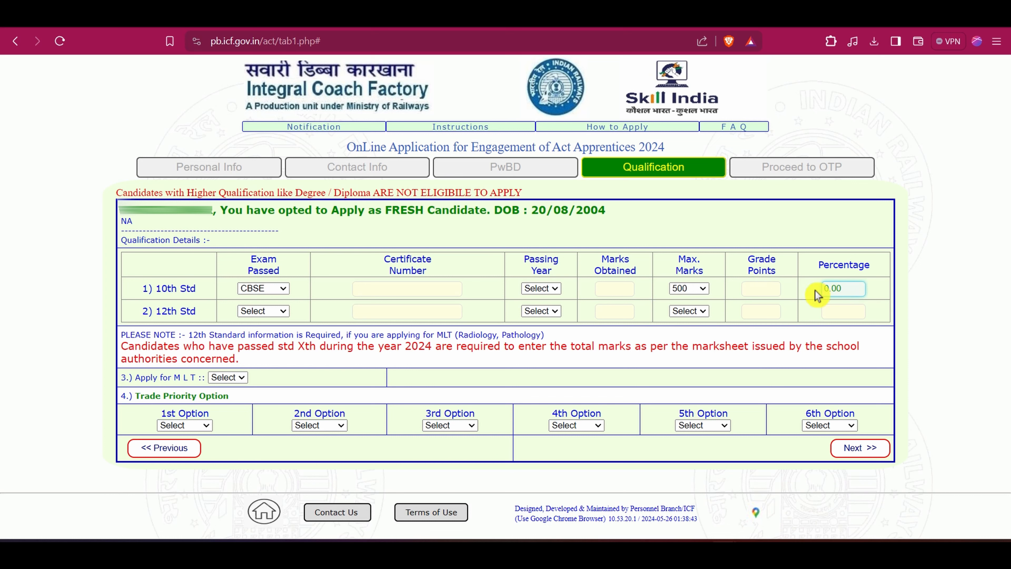
click(612, 295)
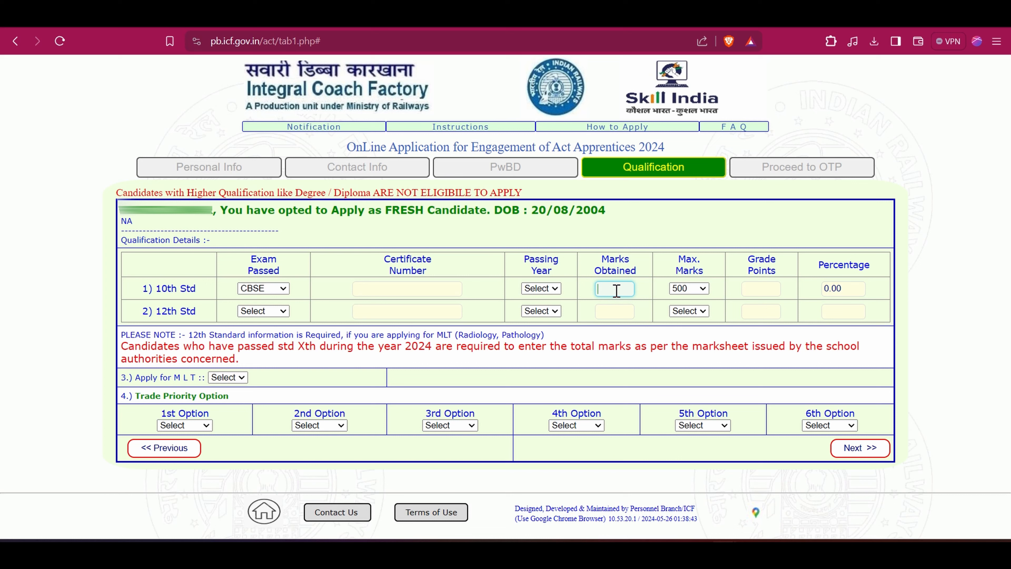
click(856, 297)
click(858, 288)
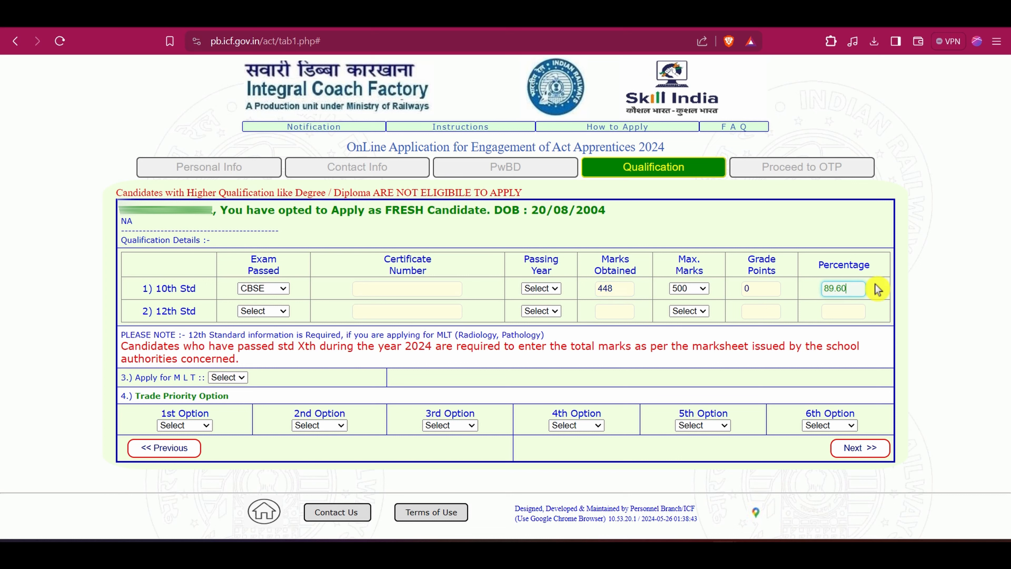
- Set the 12th standard exam passed to 12th in the qualification details
click(276, 315)
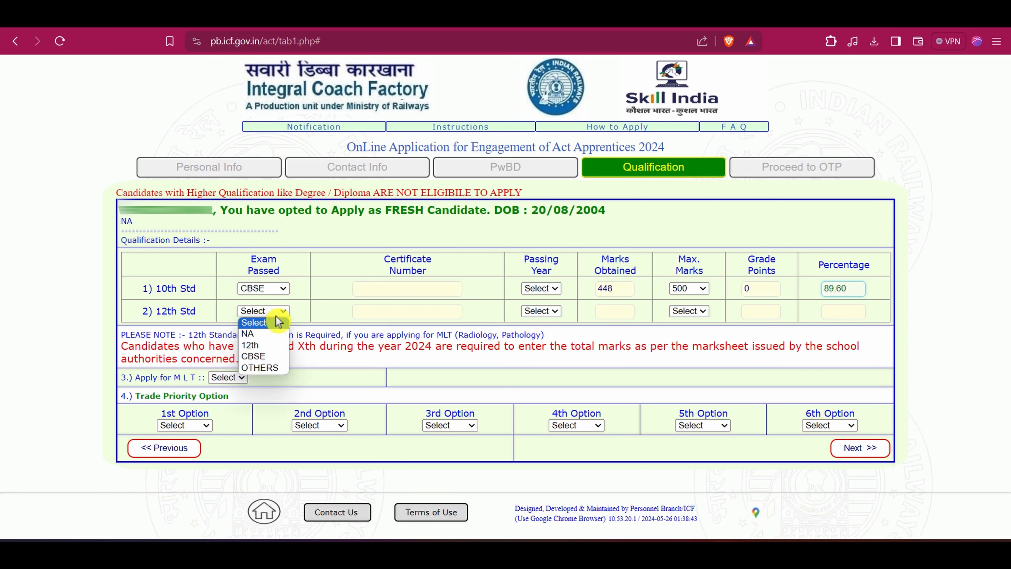
click(266, 345)
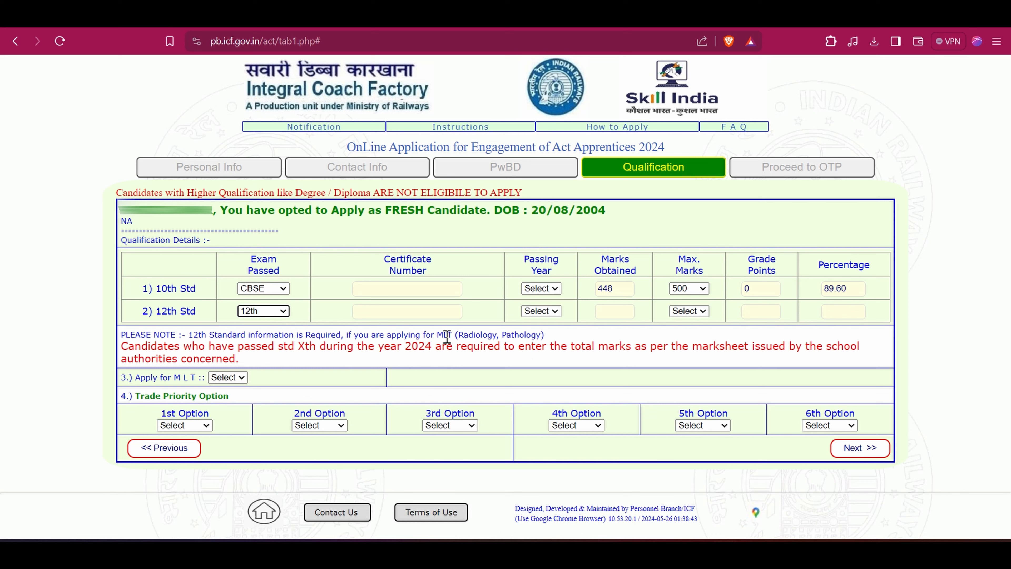
click(434, 339)
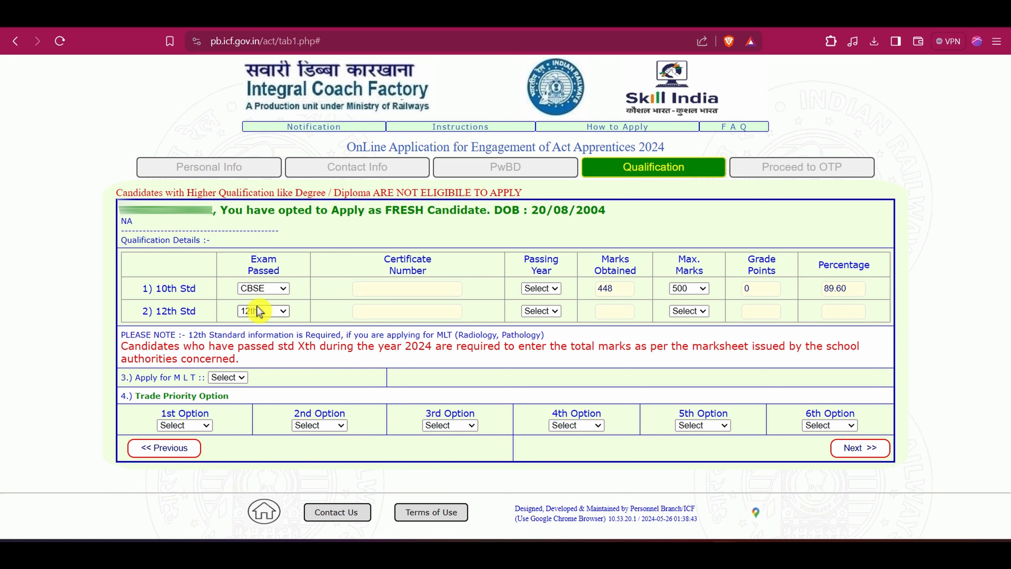
click(269, 312)
click(271, 349)
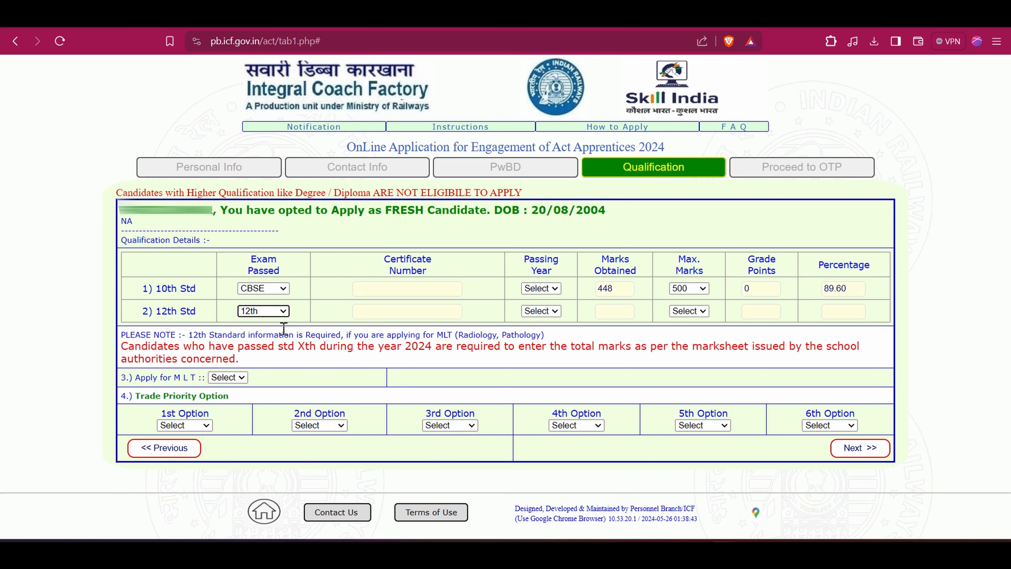
- Look over the 12th standard certificate number, passing year, marks, grade points and percentage fields
click(376, 314)
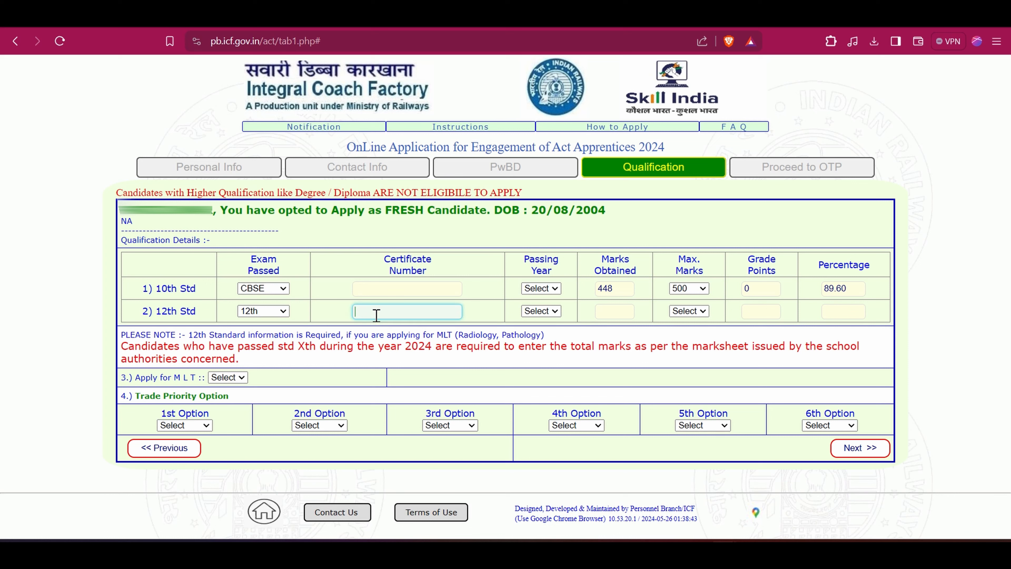
click(549, 315)
click(611, 313)
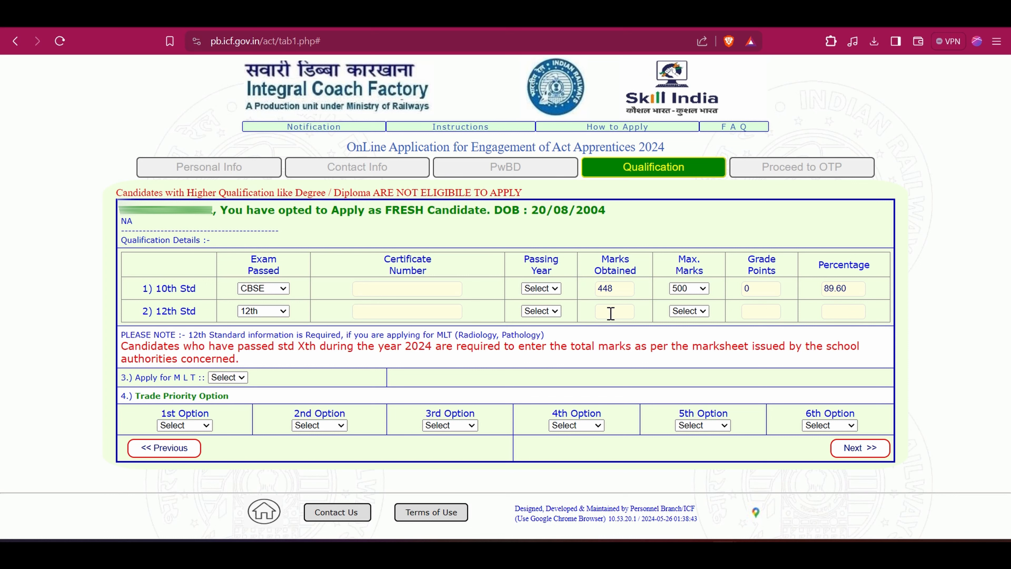
click(689, 311)
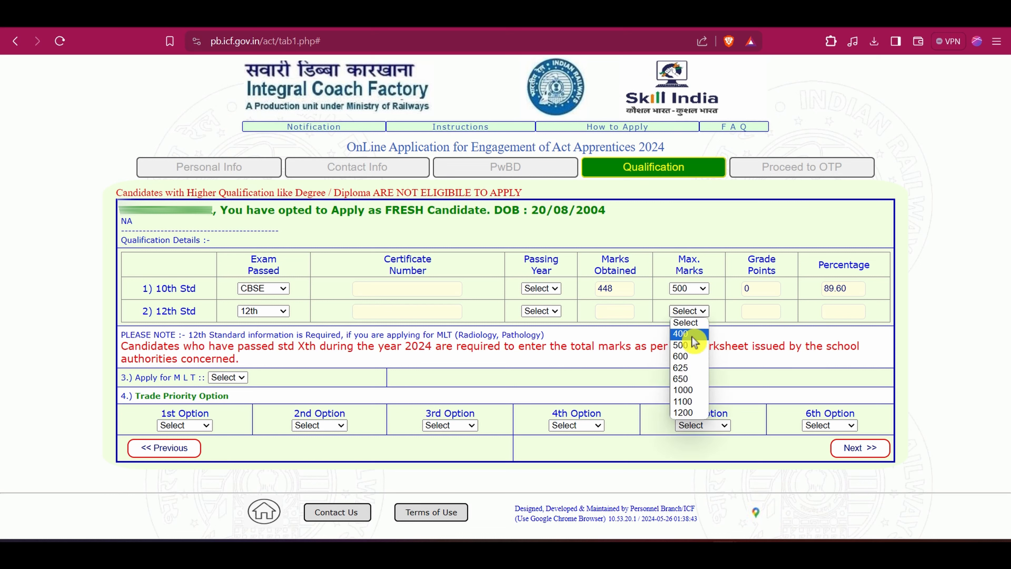
click(777, 311)
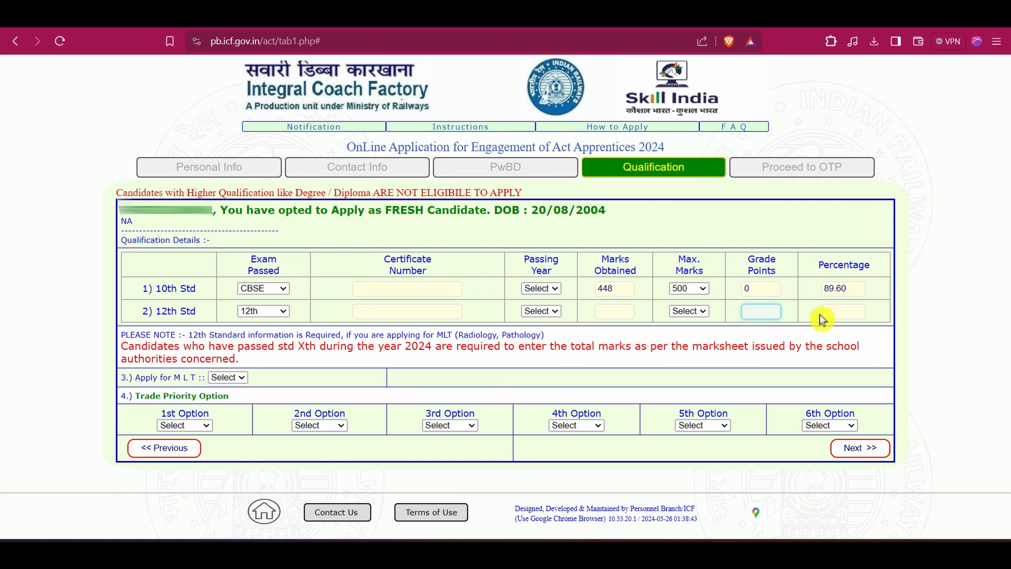
click(830, 312)
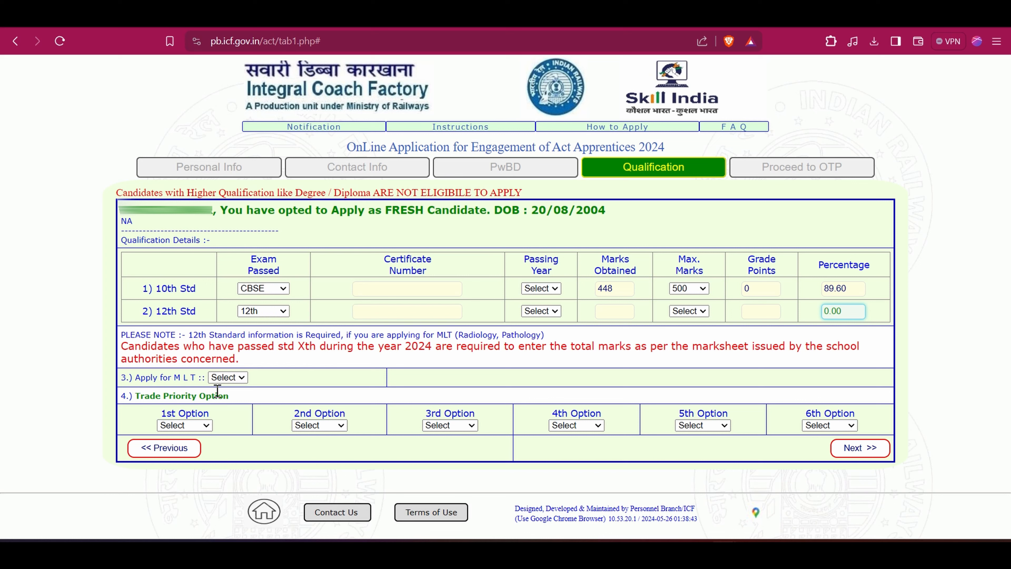
- Try YES for the Apply for MLT option, and settle on NO
click(228, 377)
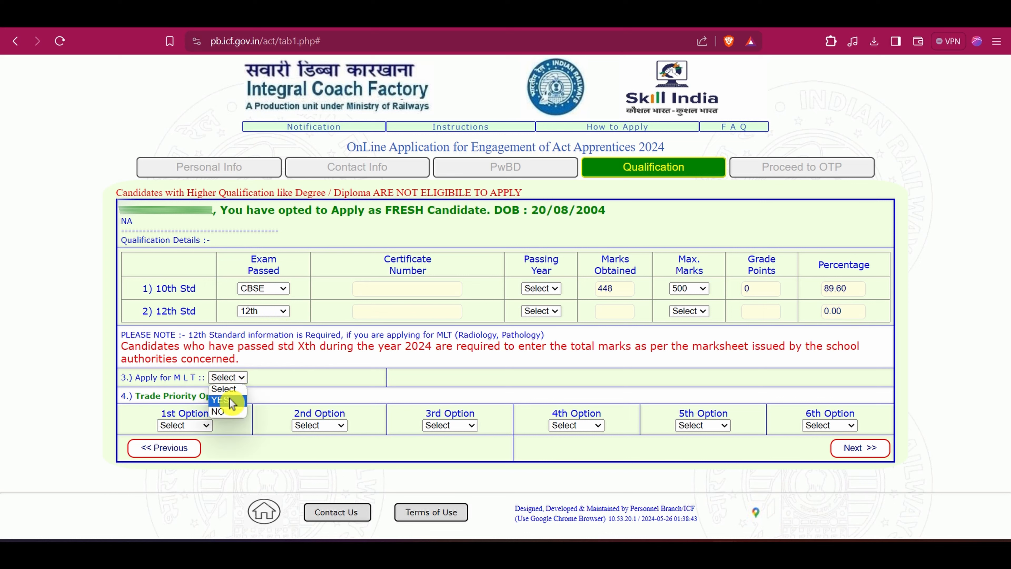
click(231, 400)
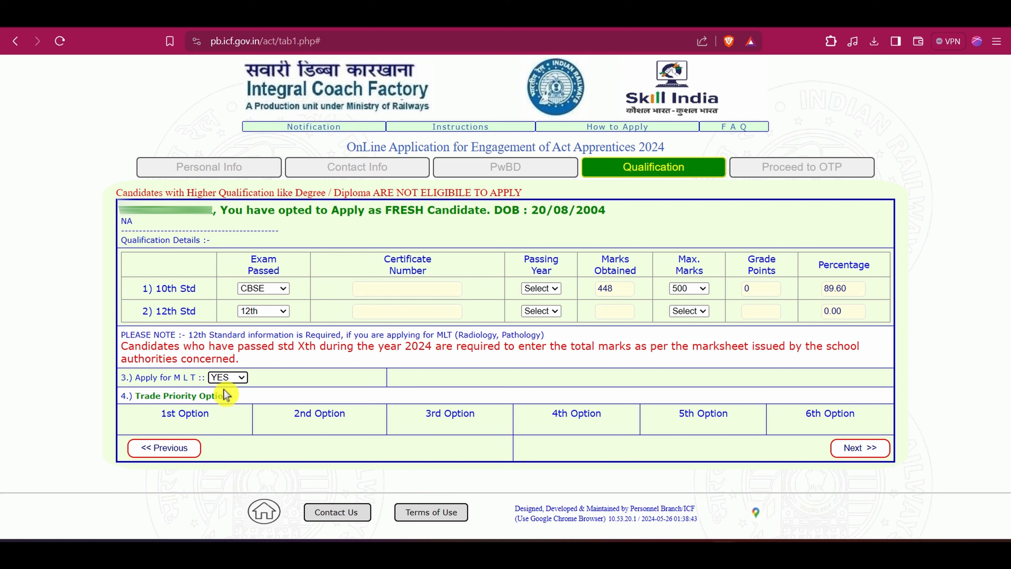
click(225, 377)
click(230, 413)
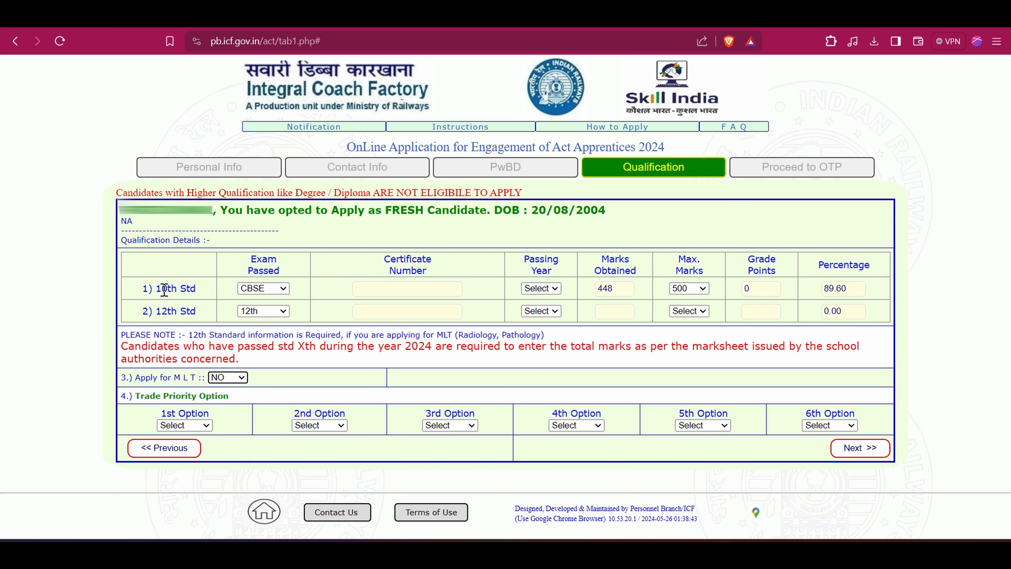
- Set the first three trade priority options to Carpenter, Electrician and Fitter
click(184, 425)
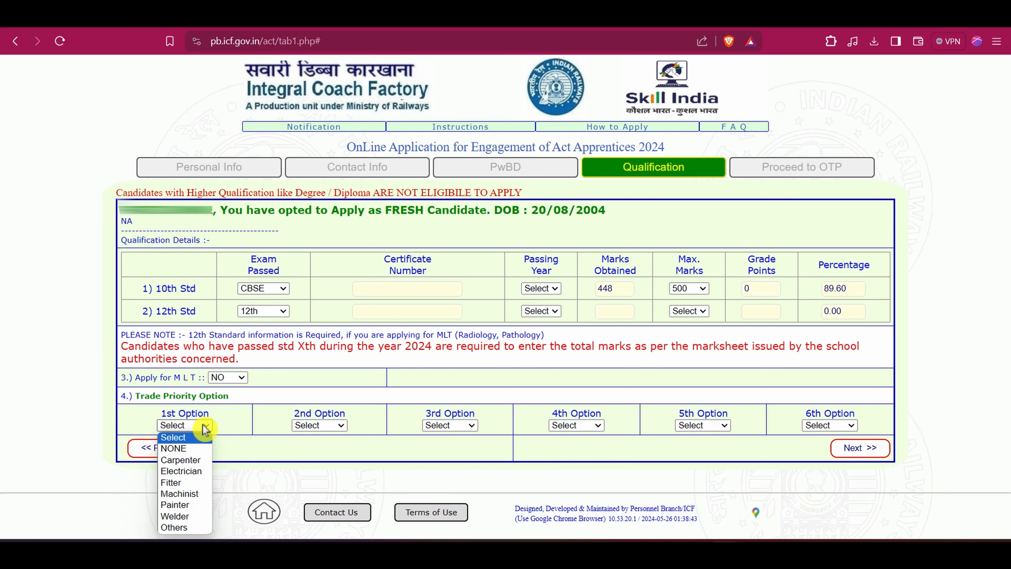
click(192, 460)
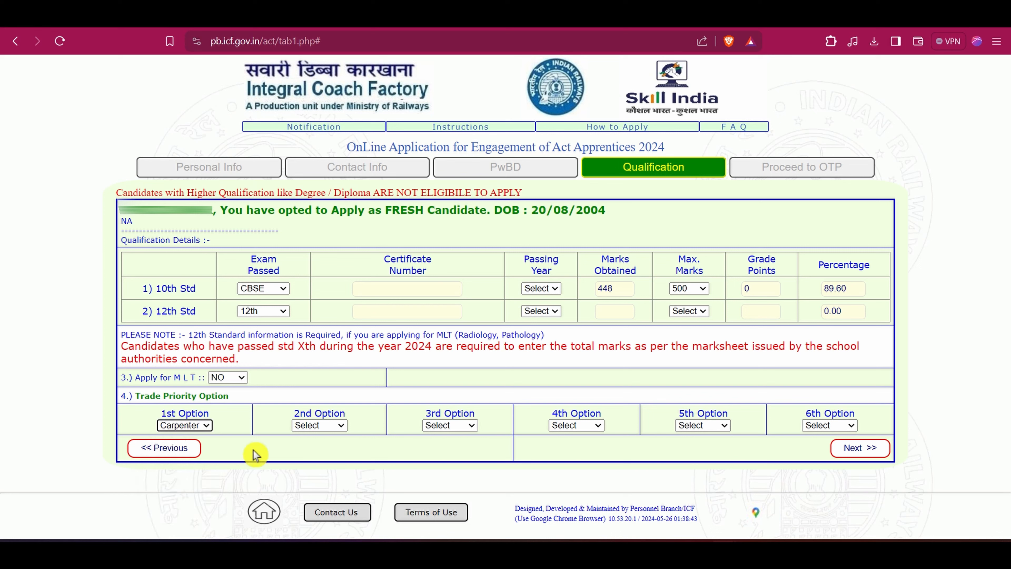
click(325, 425)
click(323, 475)
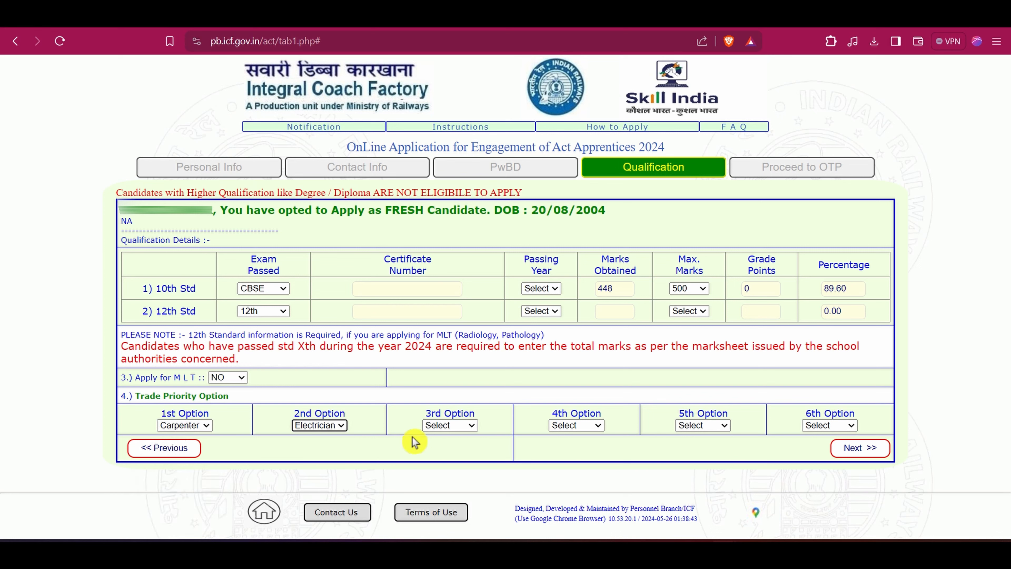
click(446, 426)
click(456, 483)
- Set the 4th, 5th and 6th trade priority options to Machinist, Painter and Welder, and proceed to the OTP page
click(576, 425)
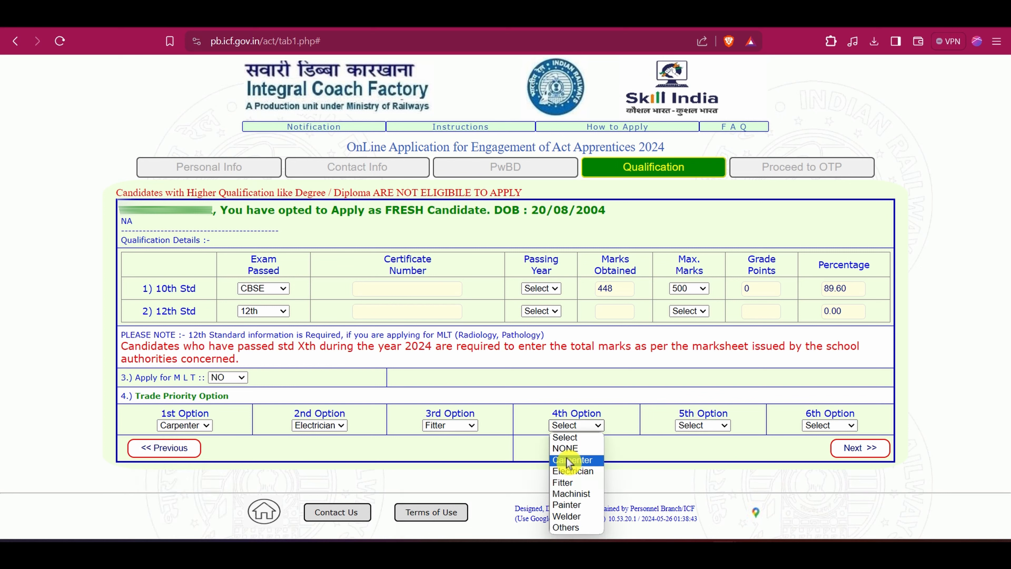
click(571, 494)
click(721, 426)
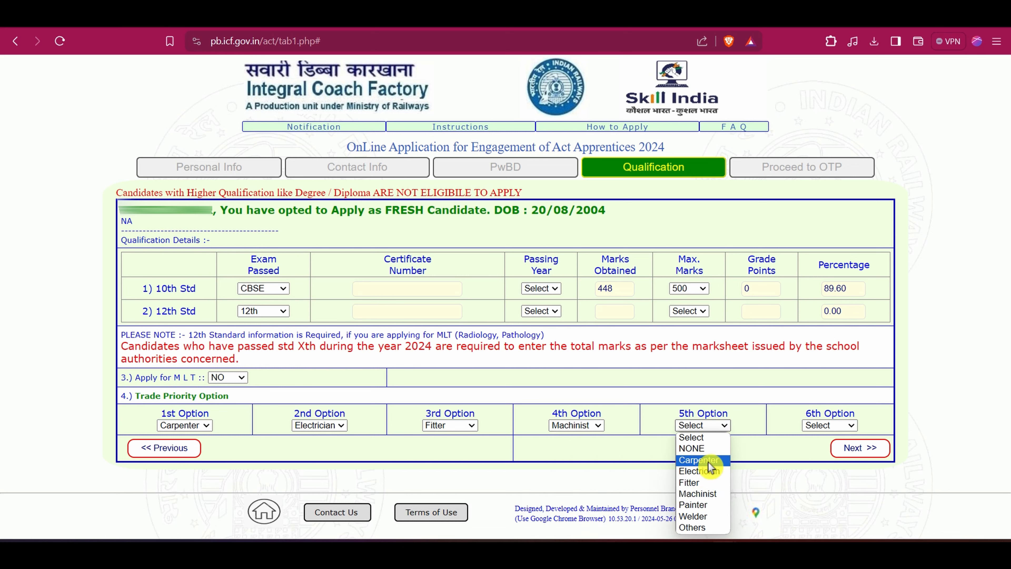
click(704, 505)
click(833, 426)
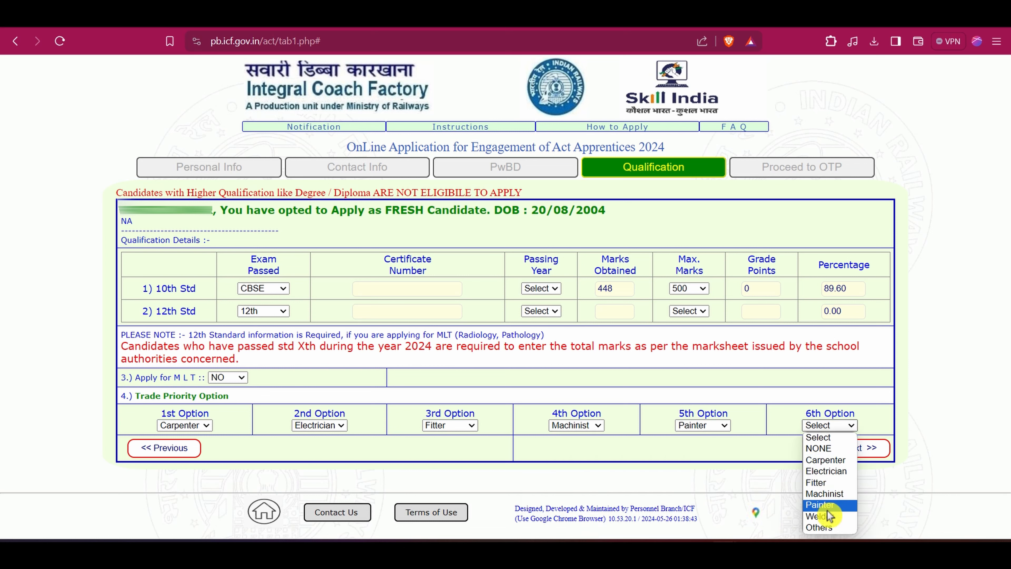
click(824, 493)
click(830, 425)
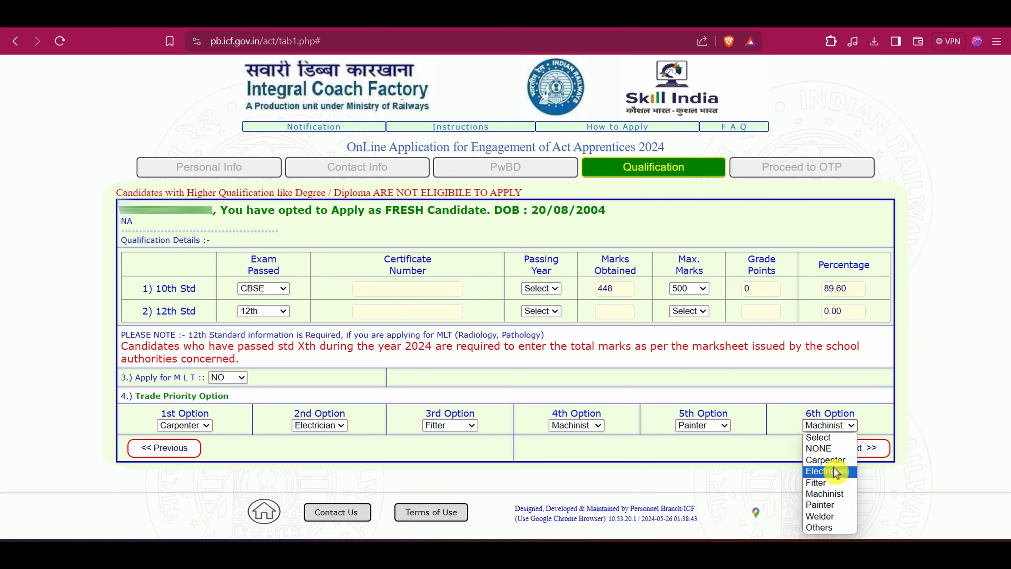
click(833, 517)
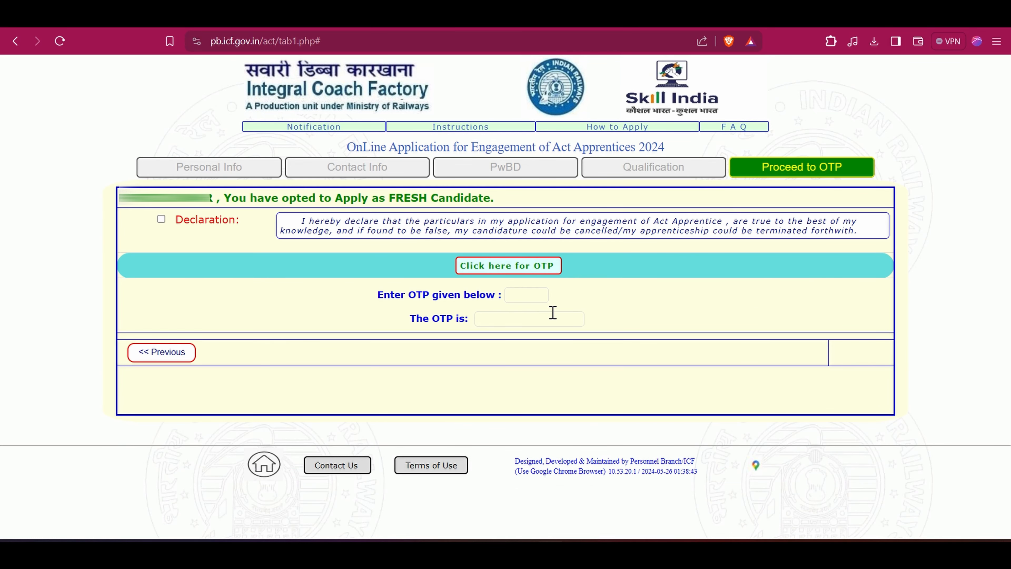
- Accept the application declaration and try to request the OTP, dismissing any alerts
click(520, 269)
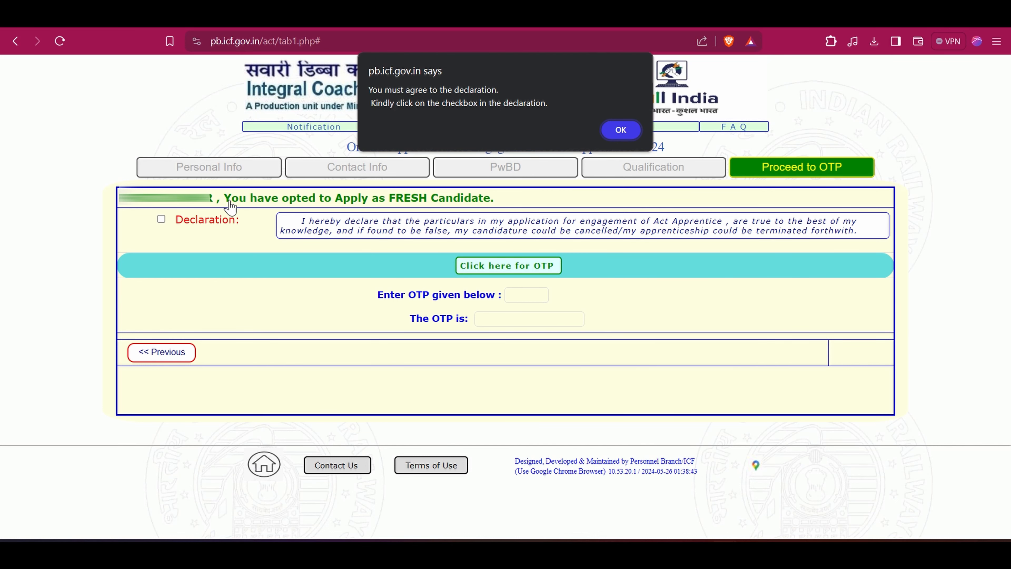
click(621, 130)
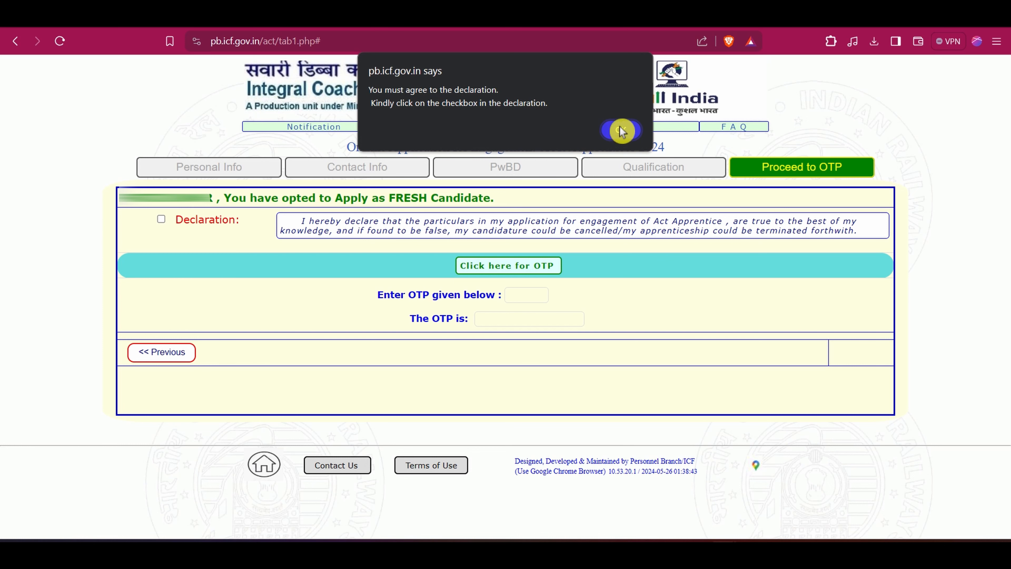
click(161, 219)
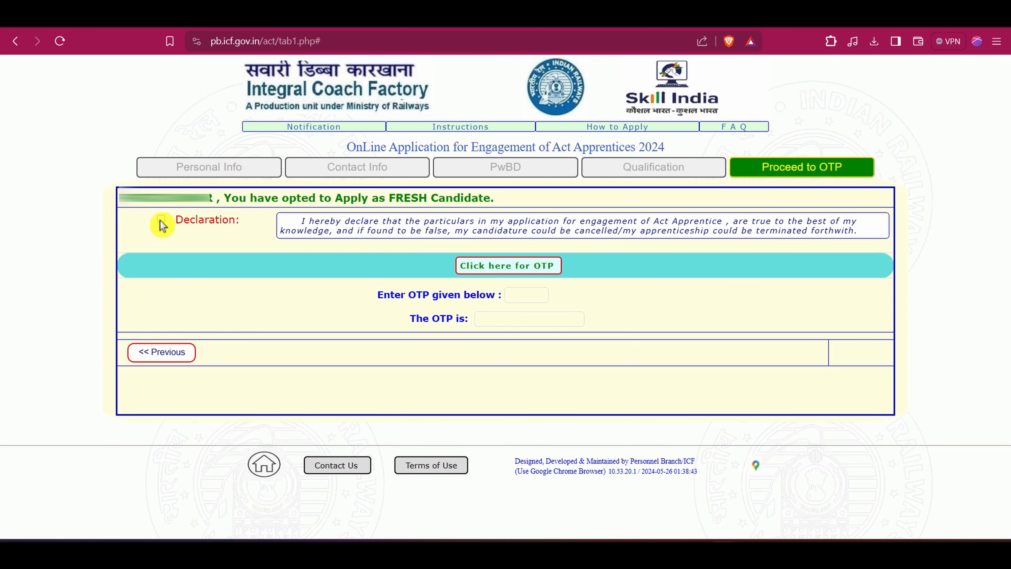
click(516, 266)
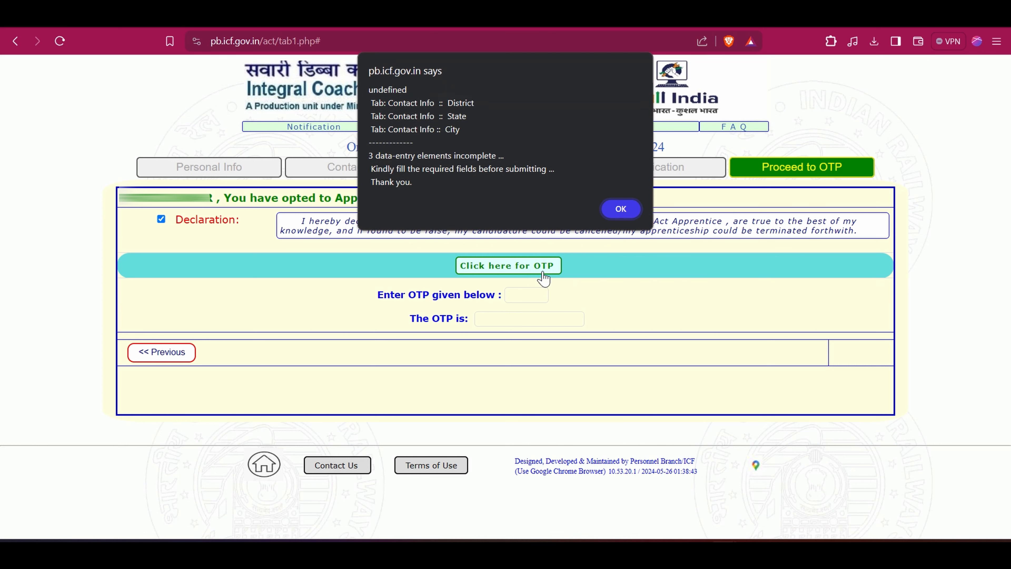
click(631, 223)
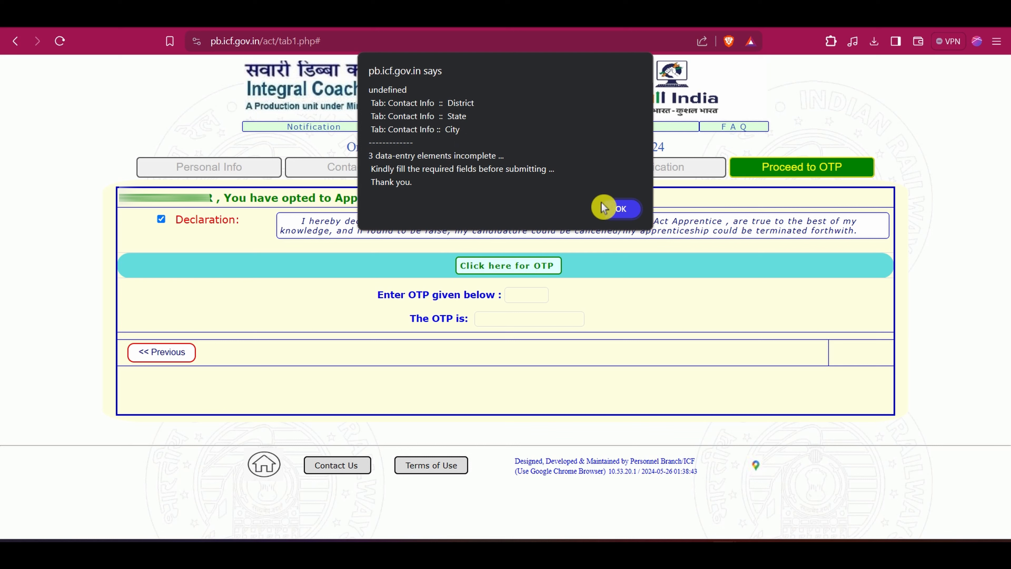
click(620, 211)
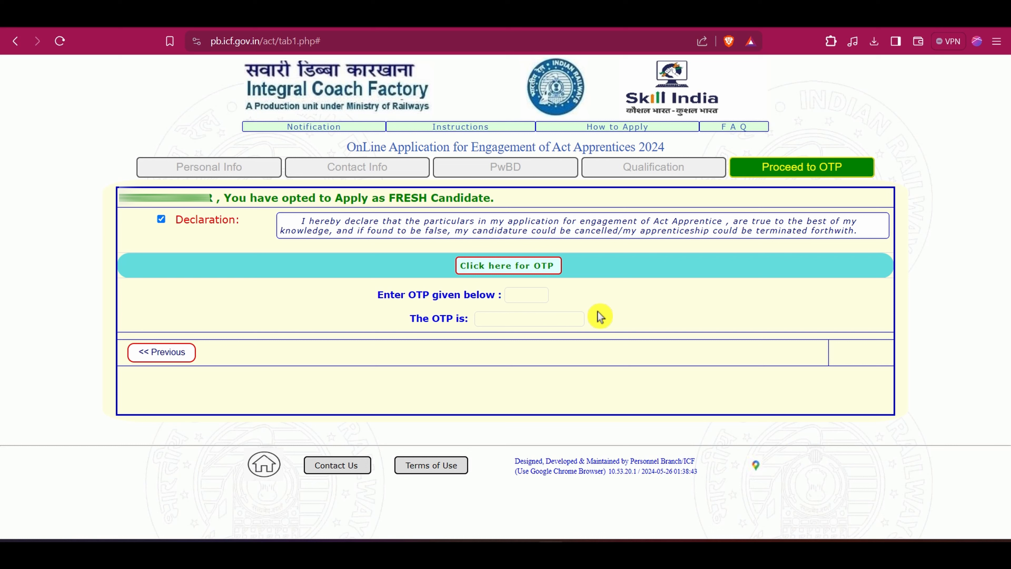
- Generate the OTP, enter the verification code in the OTP field and validate it
click(524, 268)
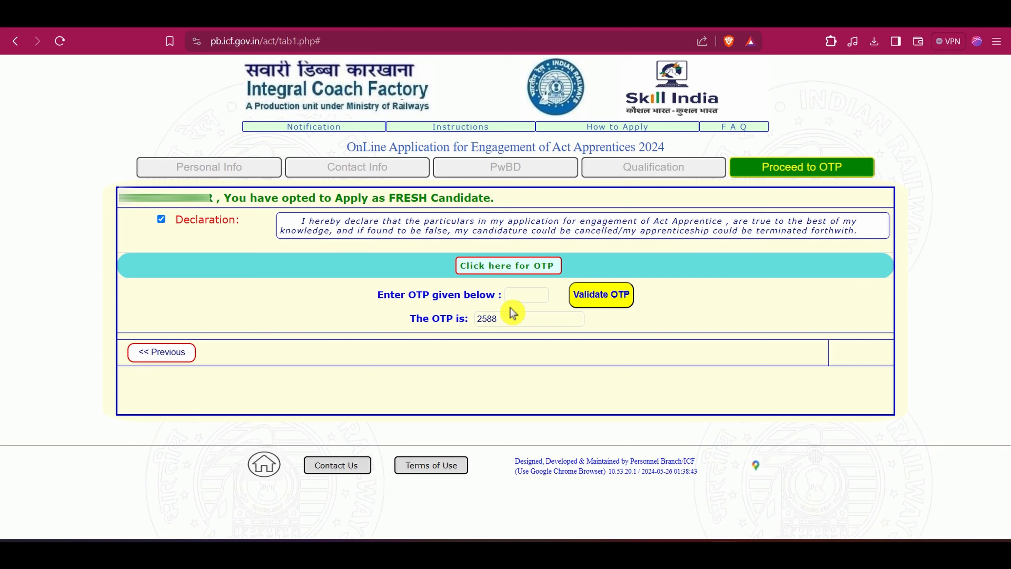
click(521, 294)
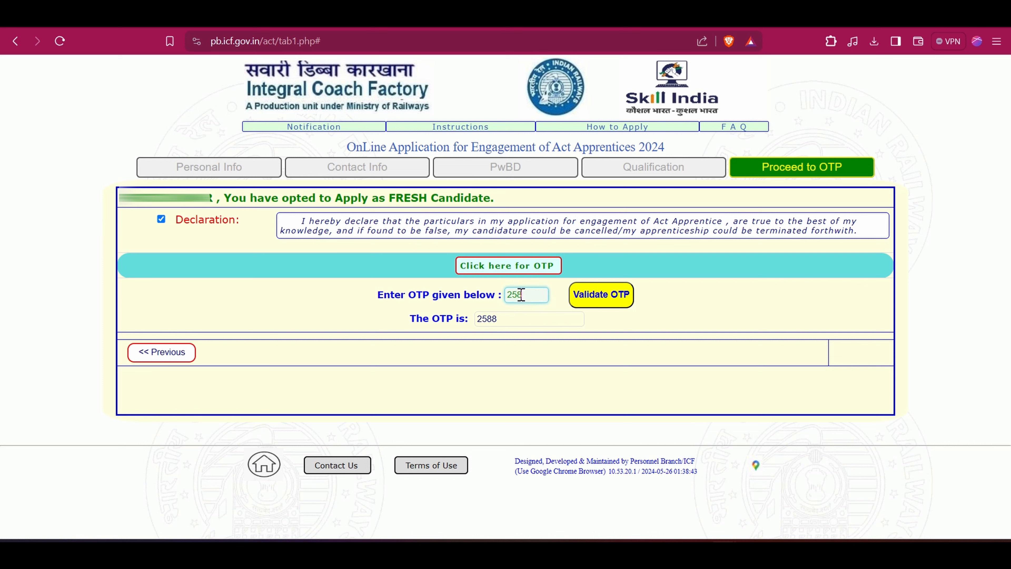
click(607, 295)
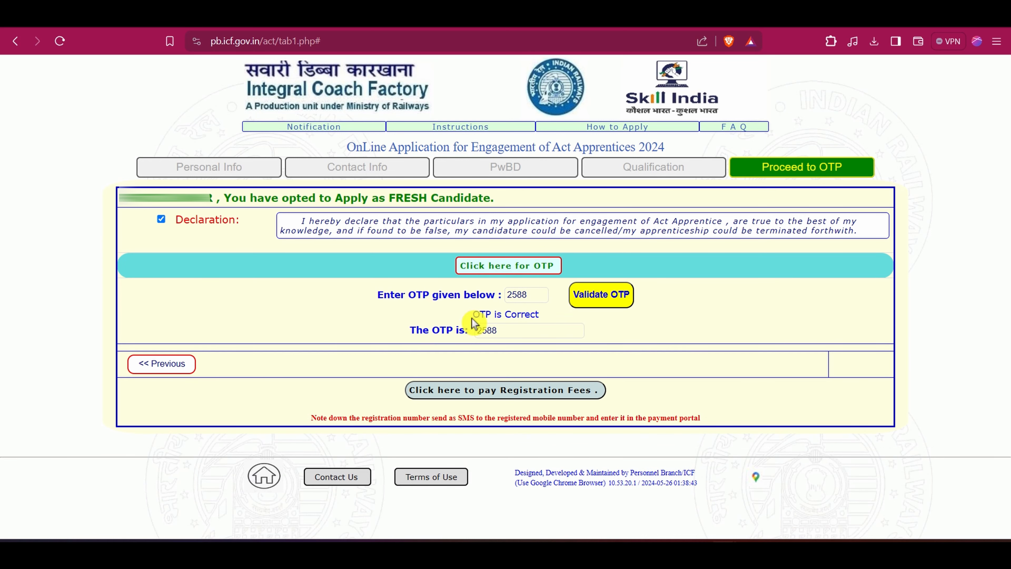
- Open the registration fee payment page on SB Collect, and return to the Integral Coach Factory application start page
click(515, 390)
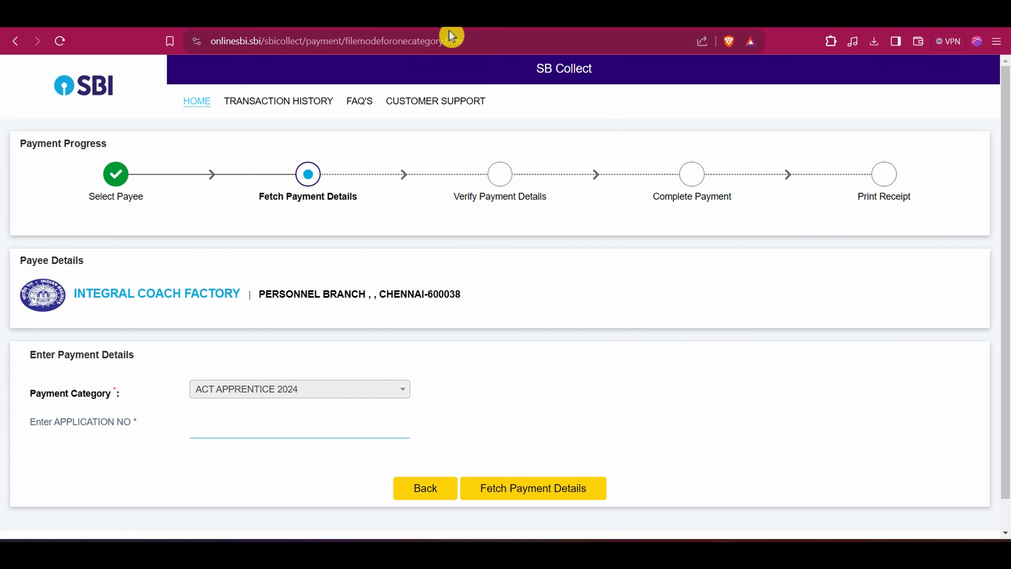
click(439, 22)
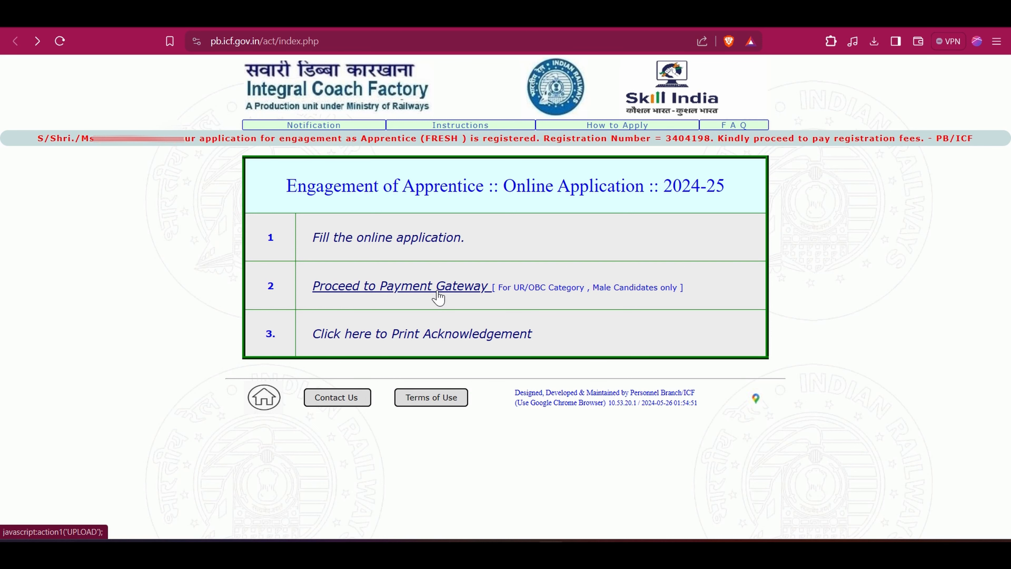
- Open the Print Acknowledgement login, look over its Registration-ID and date of birth fields, and go back to the start page
click(385, 341)
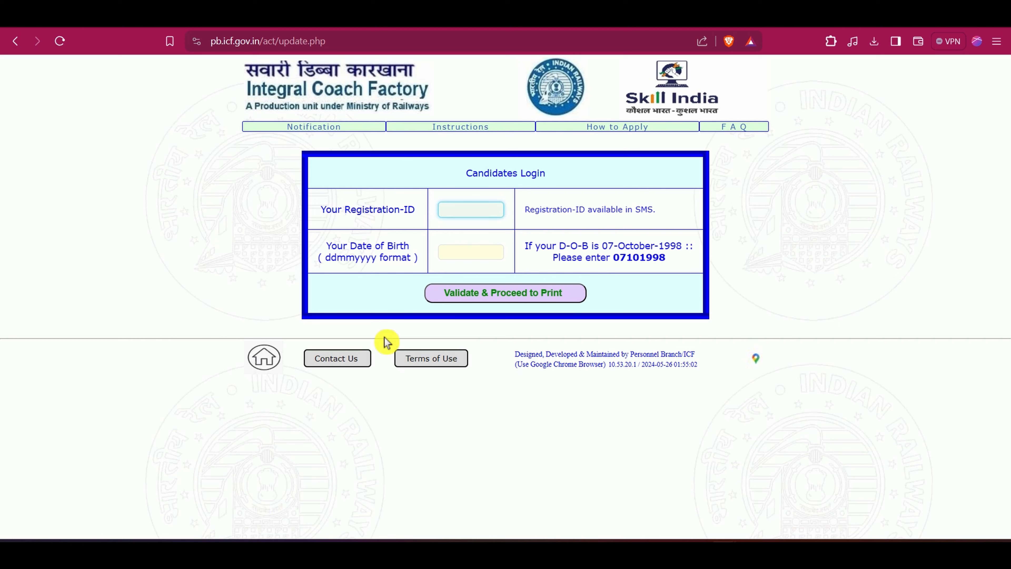
click(461, 212)
click(460, 253)
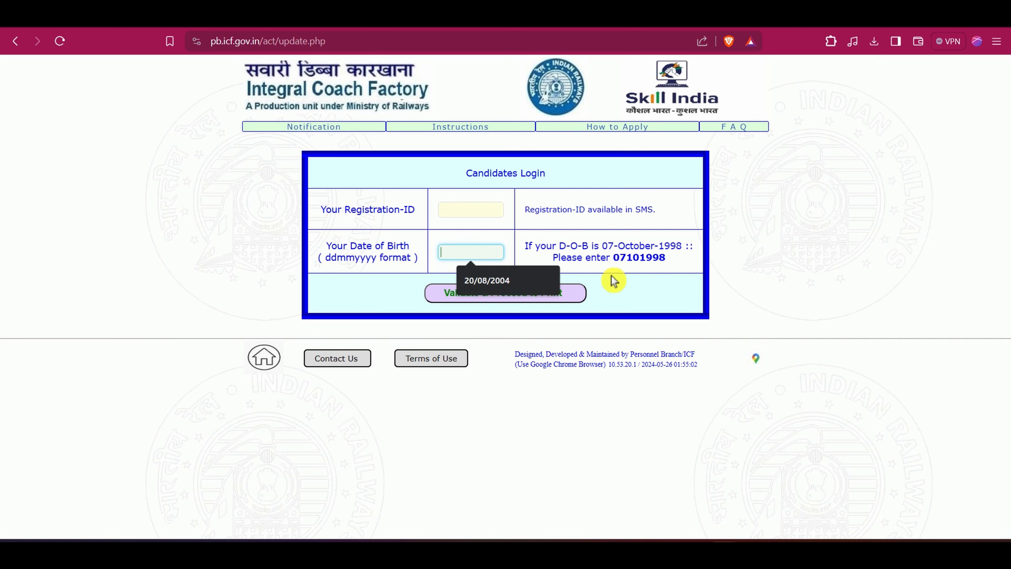
click(641, 297)
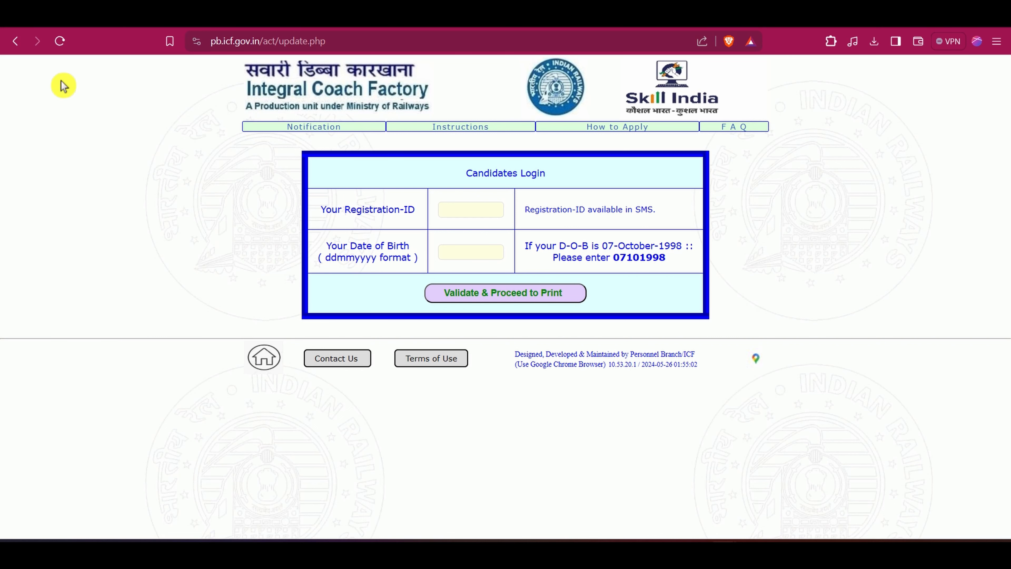
click(16, 41)
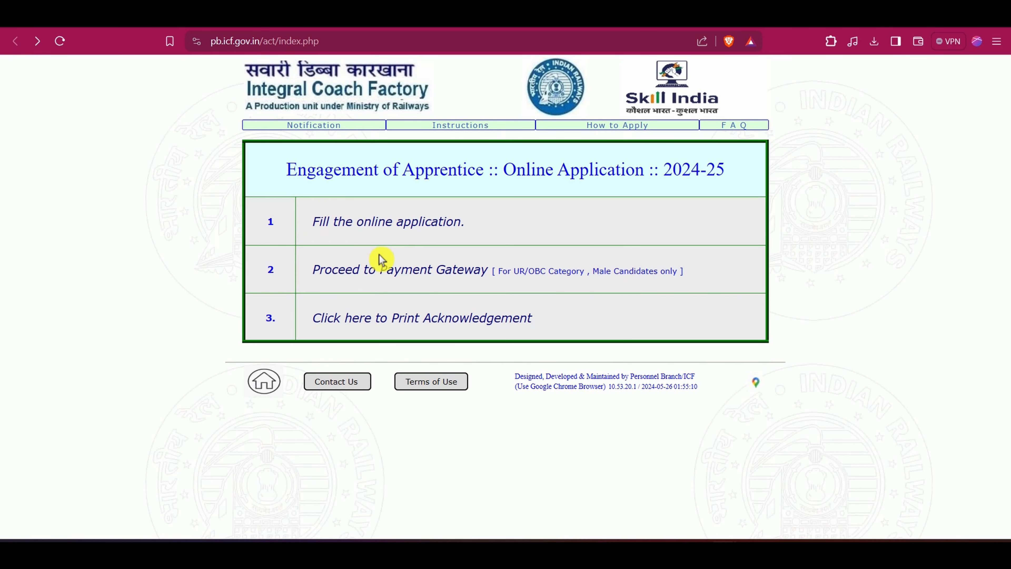
- Open the Payment Gateway candidate login, look over its Registration-ID and date of birth fields, and go back
click(420, 271)
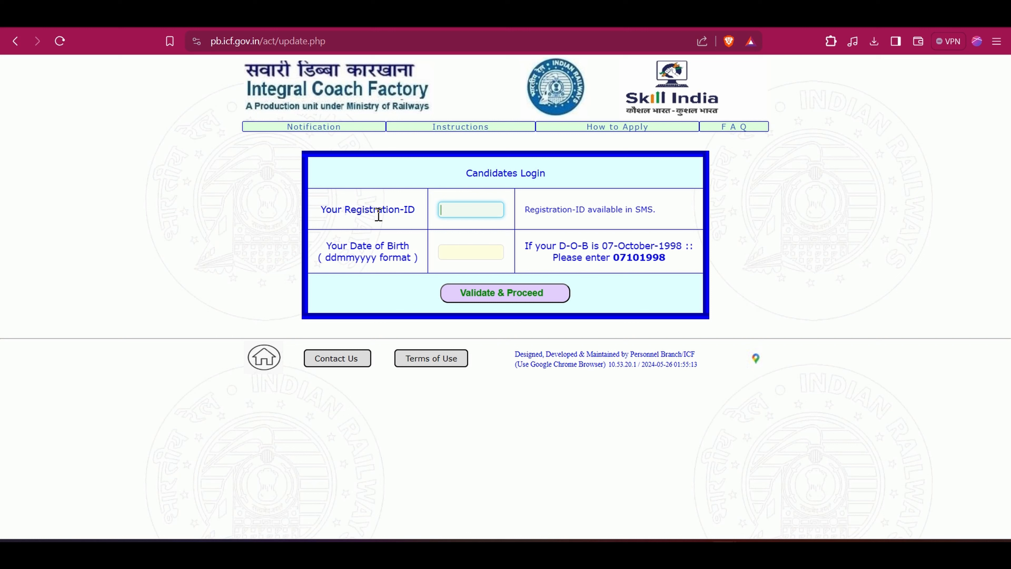
click(464, 256)
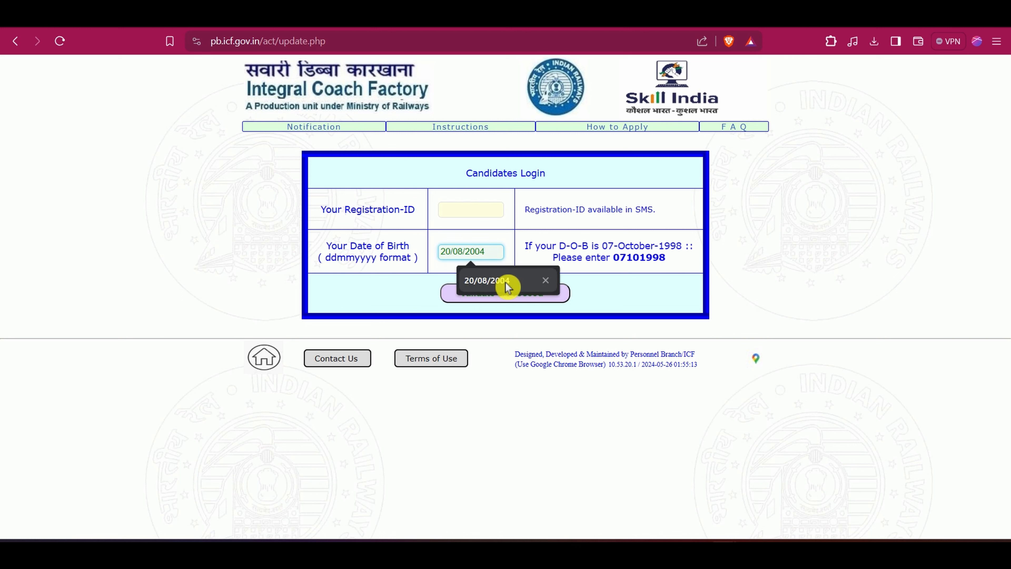
click(606, 289)
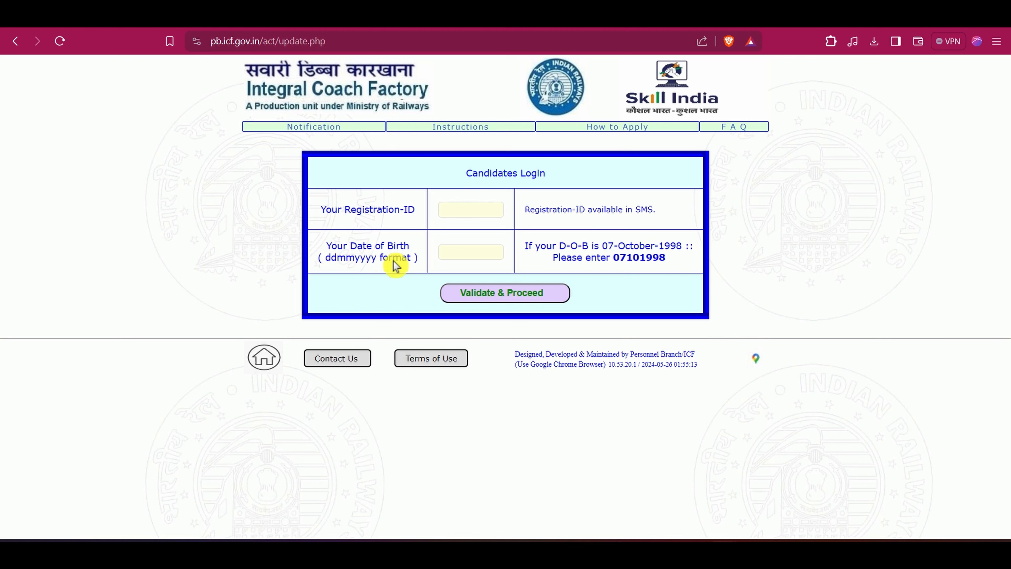
click(16, 42)
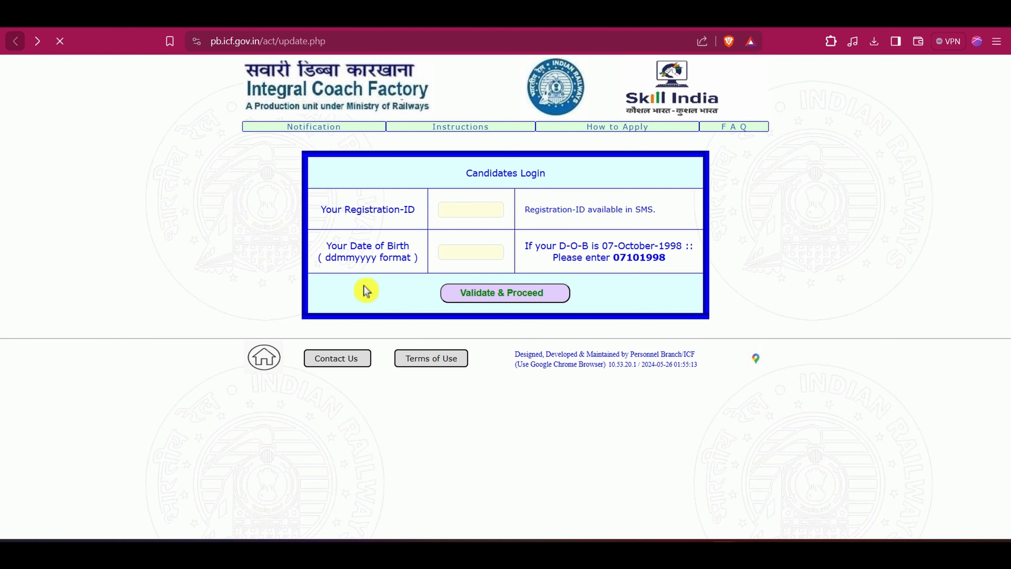